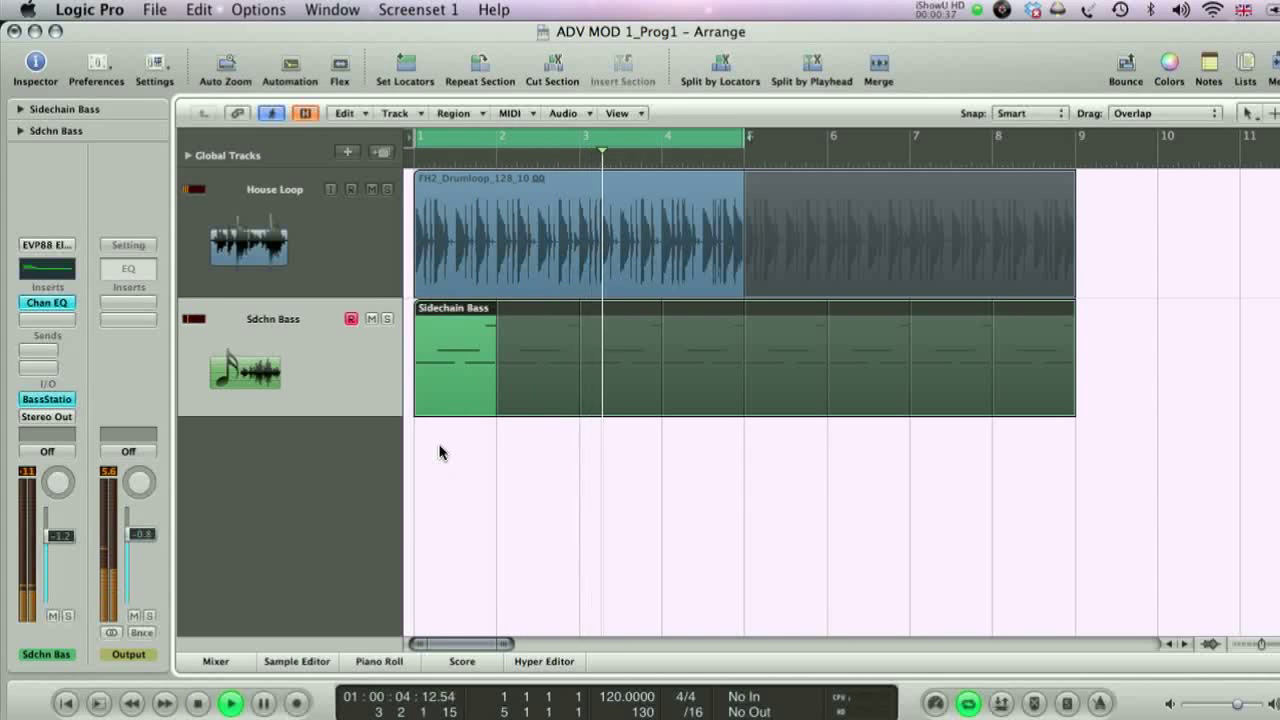
Stop playback, check the House Loop Channel EQ's +13 dB boost at 80 Hz, then reselect Sdchn Bass.
{"action": "key", "text": "space"}
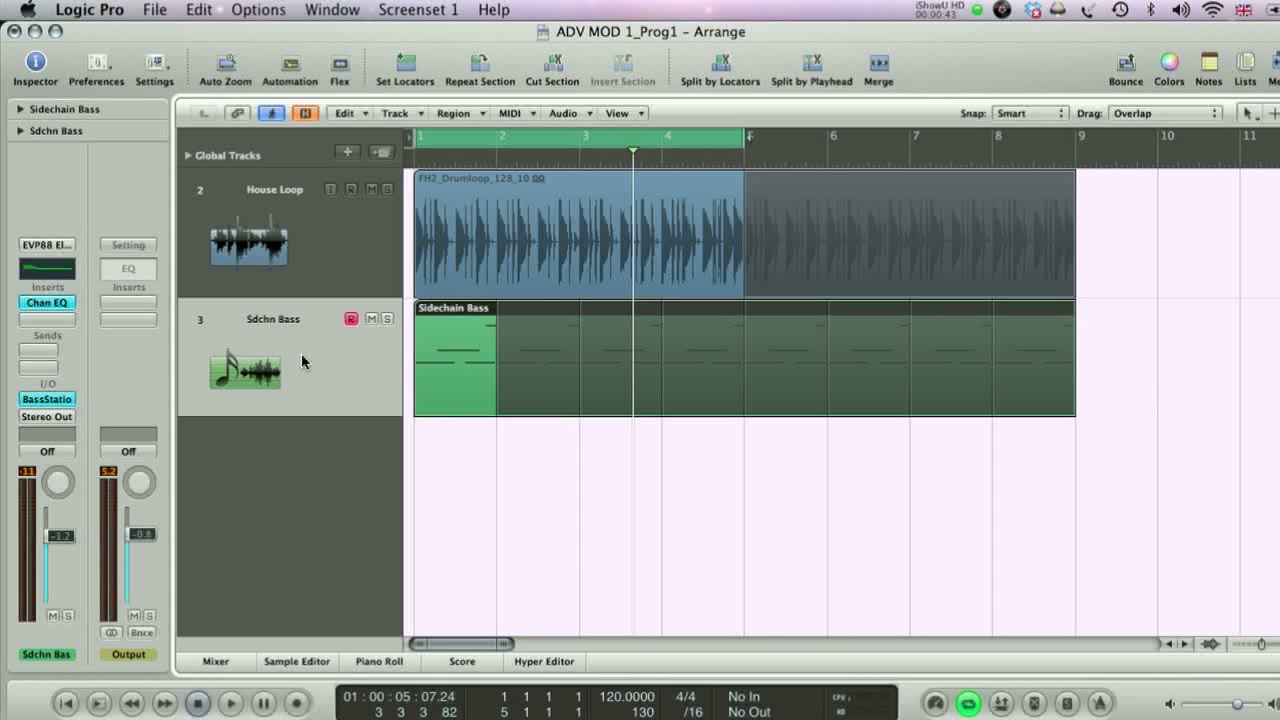
{"action": "left_click", "coordinate": [264, 188]}
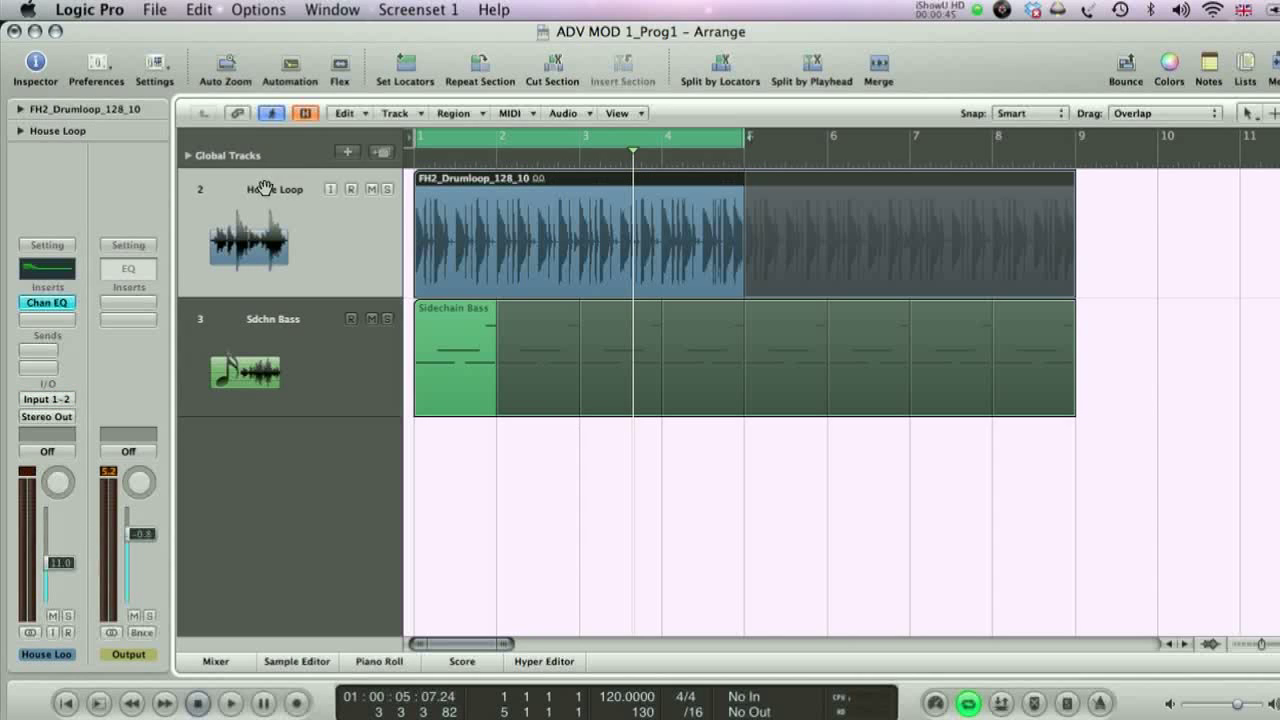
{"action": "left_click", "coordinate": [62, 310]}
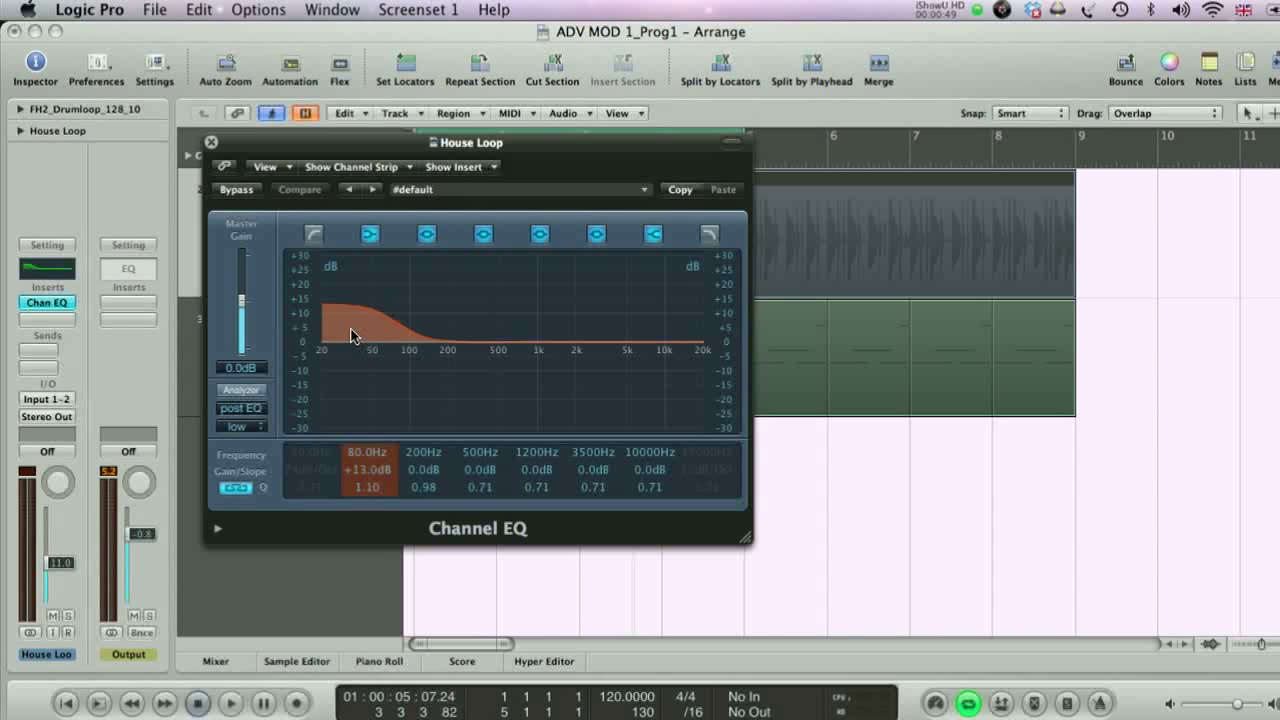
{"action": "left_click", "coordinate": [211, 143]}
{"action": "left_click", "coordinate": [257, 315]}
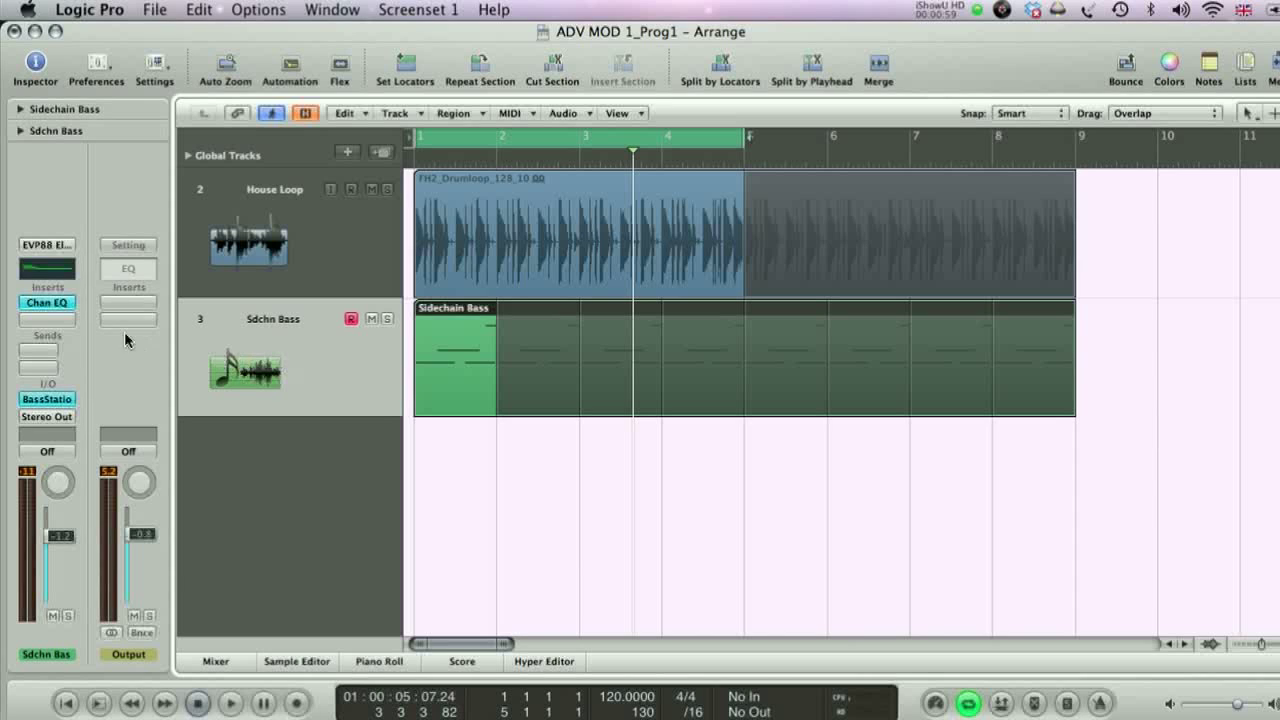
Insert a stereo Compressor below Chan EQ on Sdchn Bass and move its window toward the centre.
{"action": "left_click", "coordinate": [35, 322]}
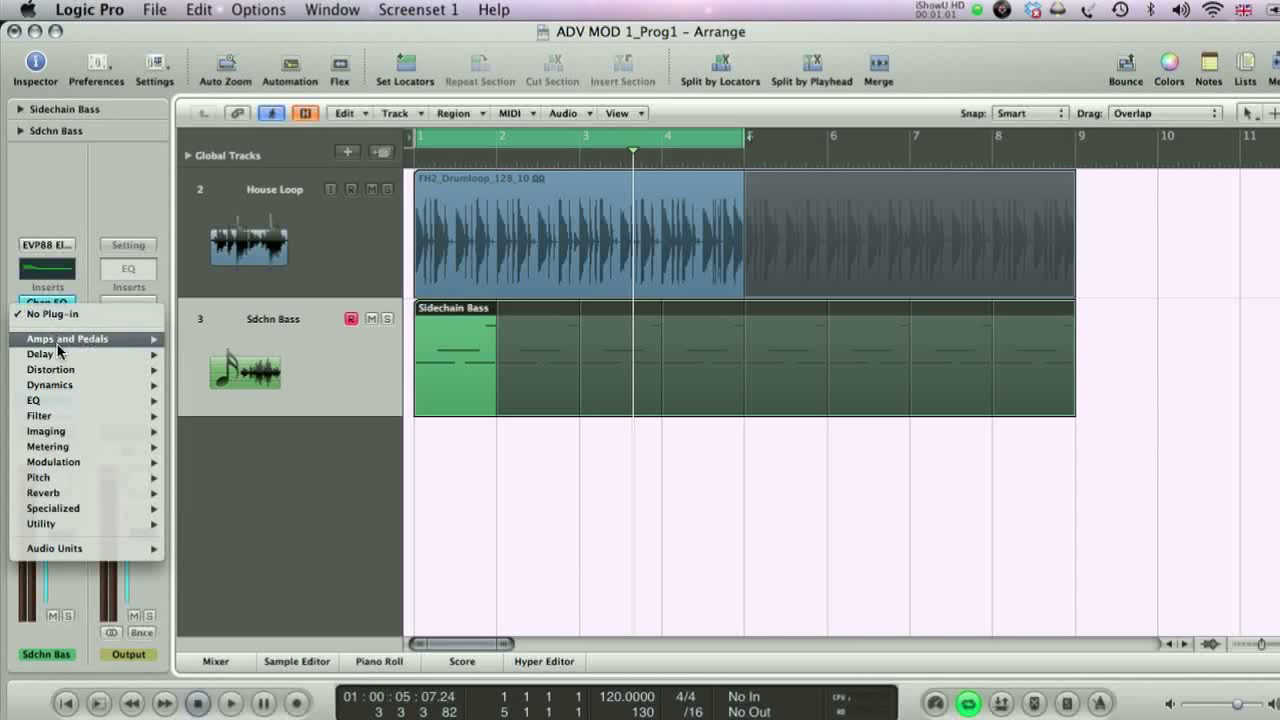
{"action": "mouse_move", "coordinate": [63, 389]}
{"action": "mouse_move", "coordinate": [300, 400]}
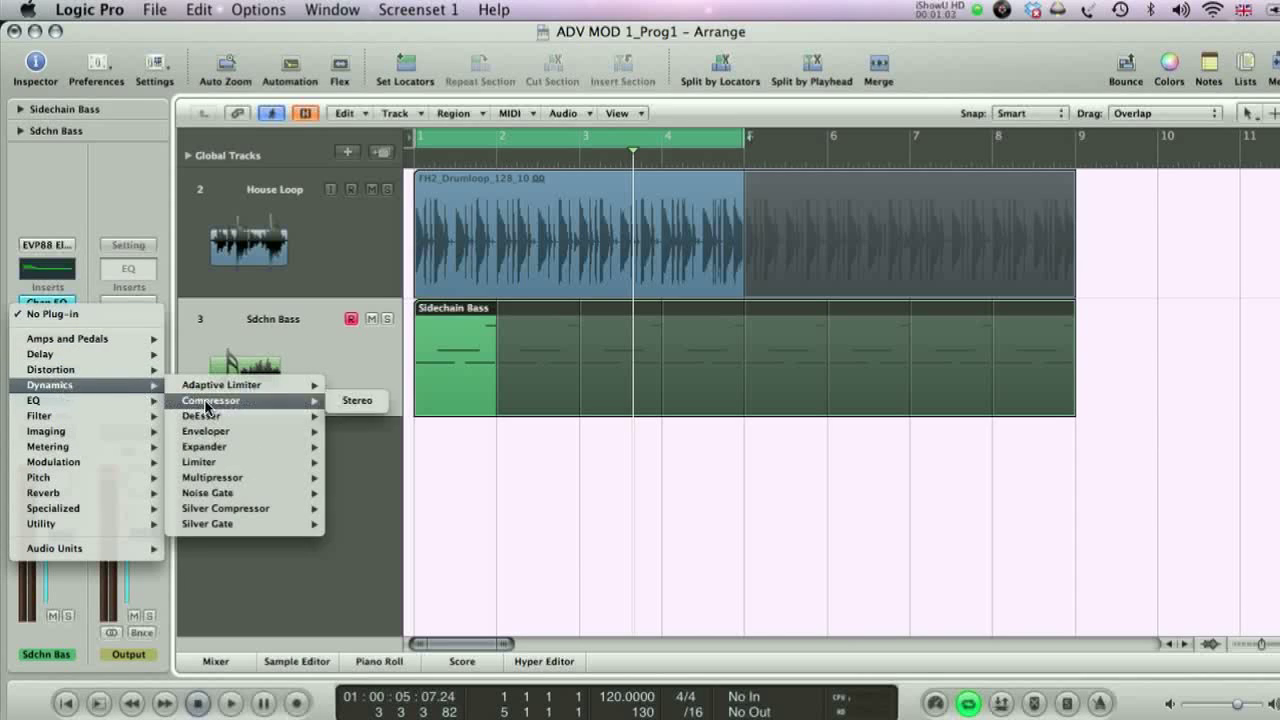
{"action": "left_click", "coordinate": [357, 406]}
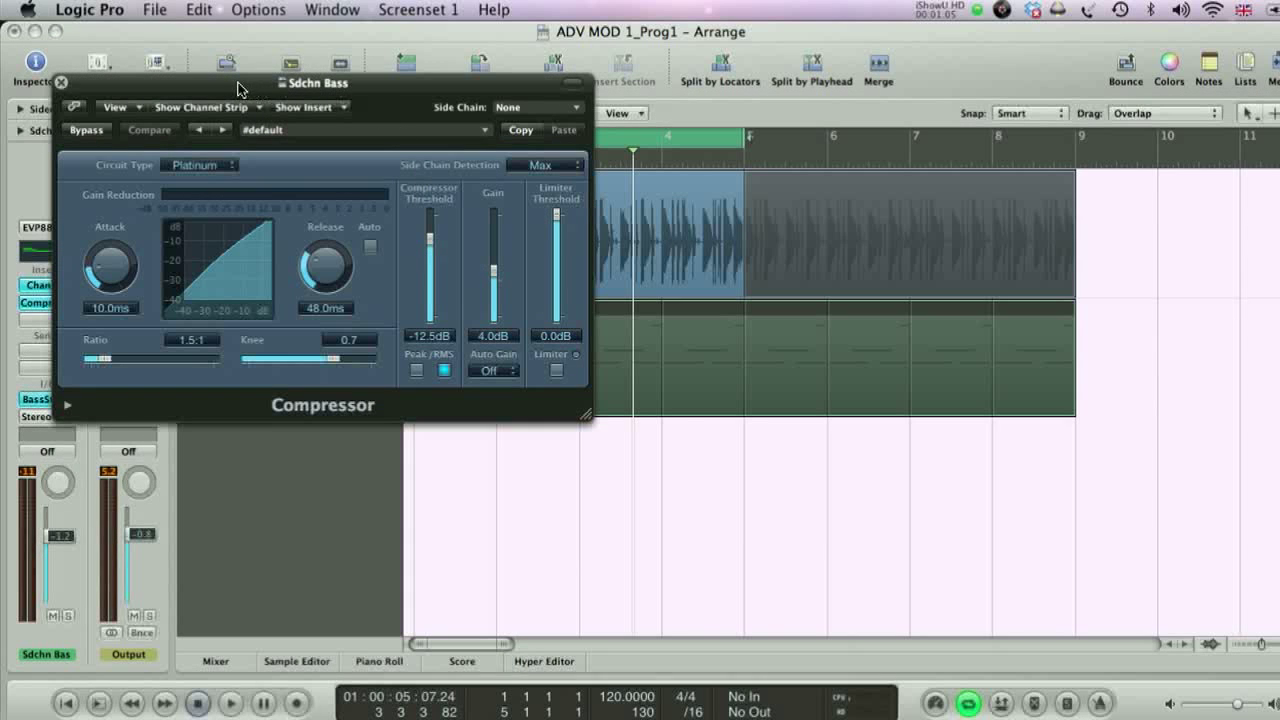
{"action": "left_click_drag", "start_coordinate": [236, 88], "coordinate": [445, 238]}
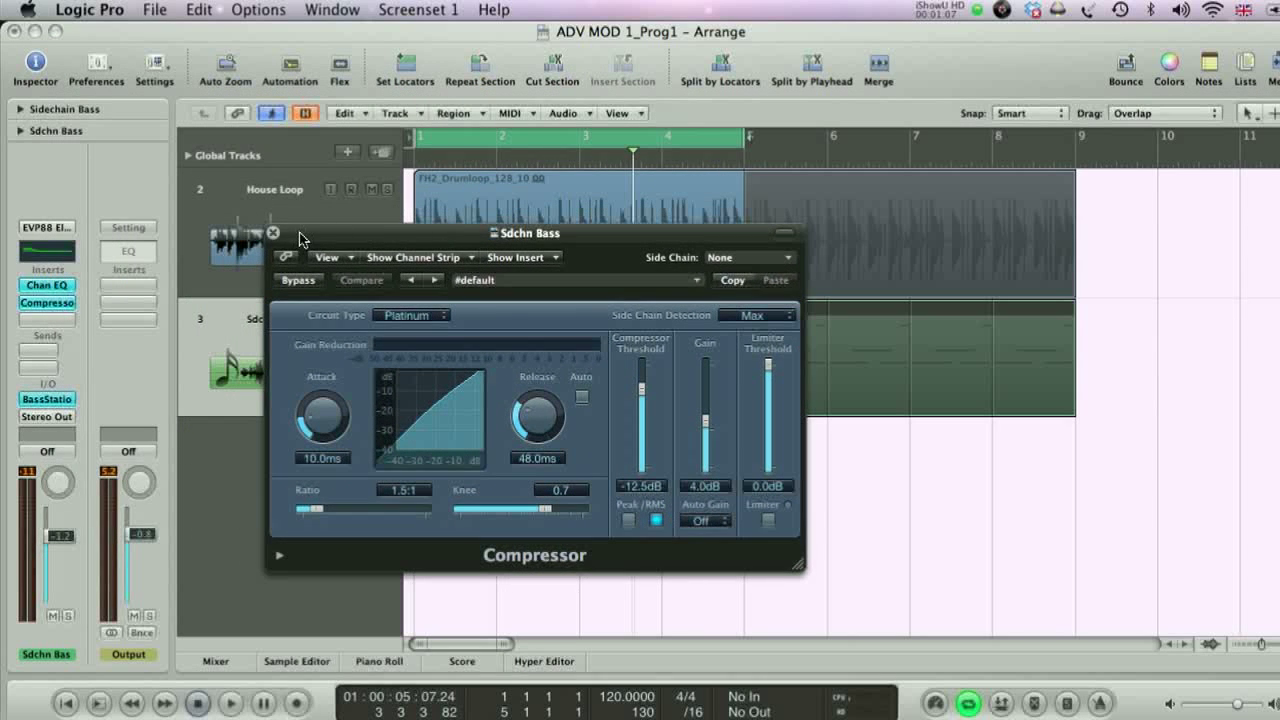
{"action": "left_click_drag", "start_coordinate": [300, 240], "coordinate": [638, 378]}
Show the hidden Sidechain kick track, zoom into its first bars, and set its output to No Output.
{"action": "left_click", "coordinate": [305, 113]}
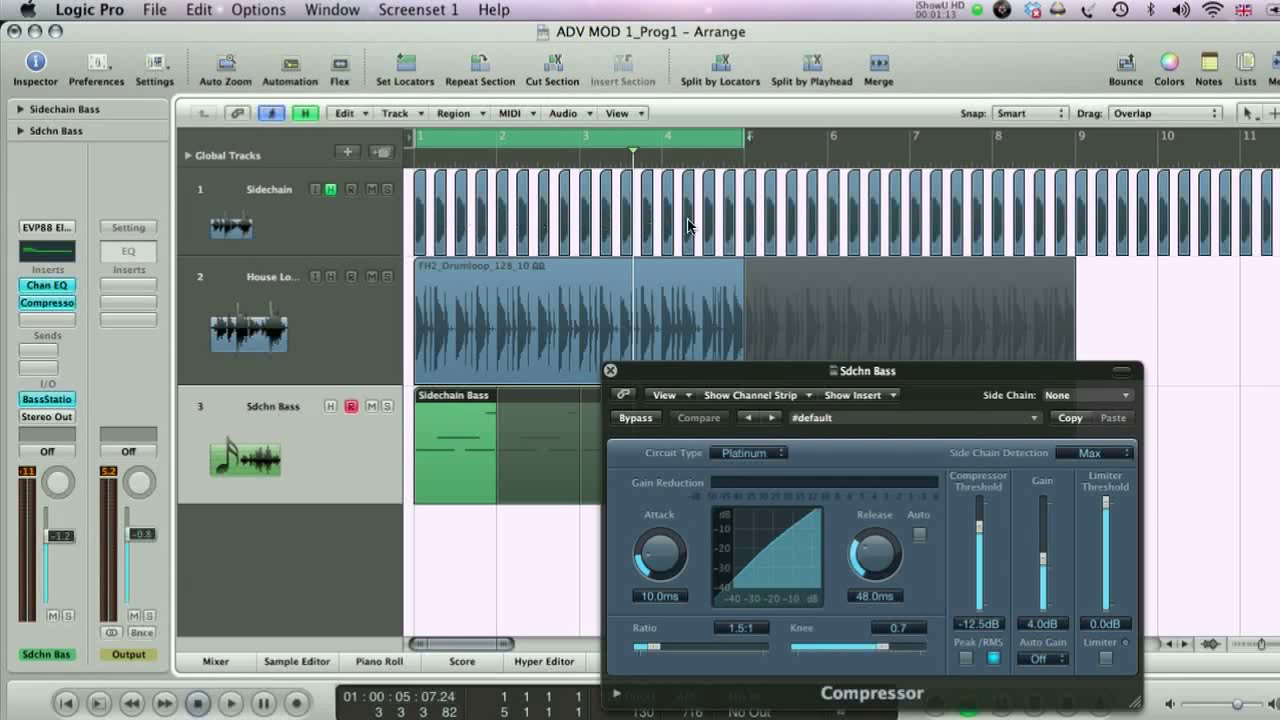
{"action": "left_click", "coordinate": [260, 195]}
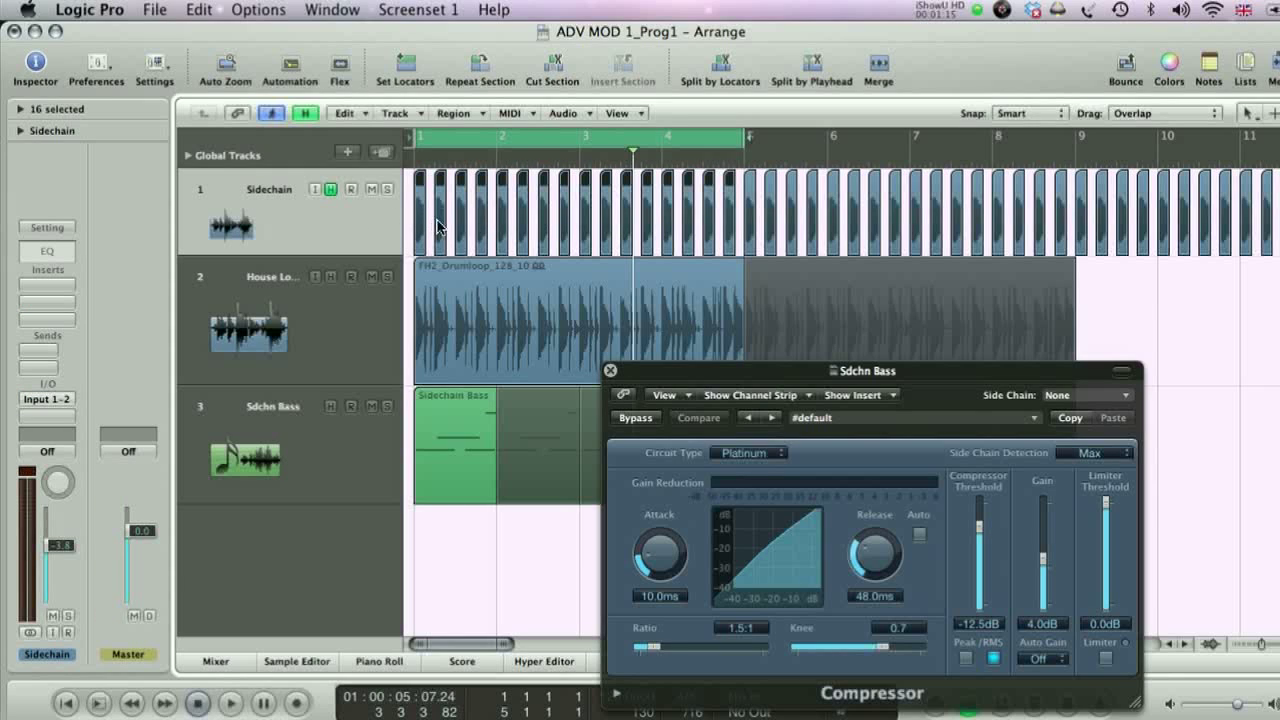
{"action": "key", "text": "Return"}
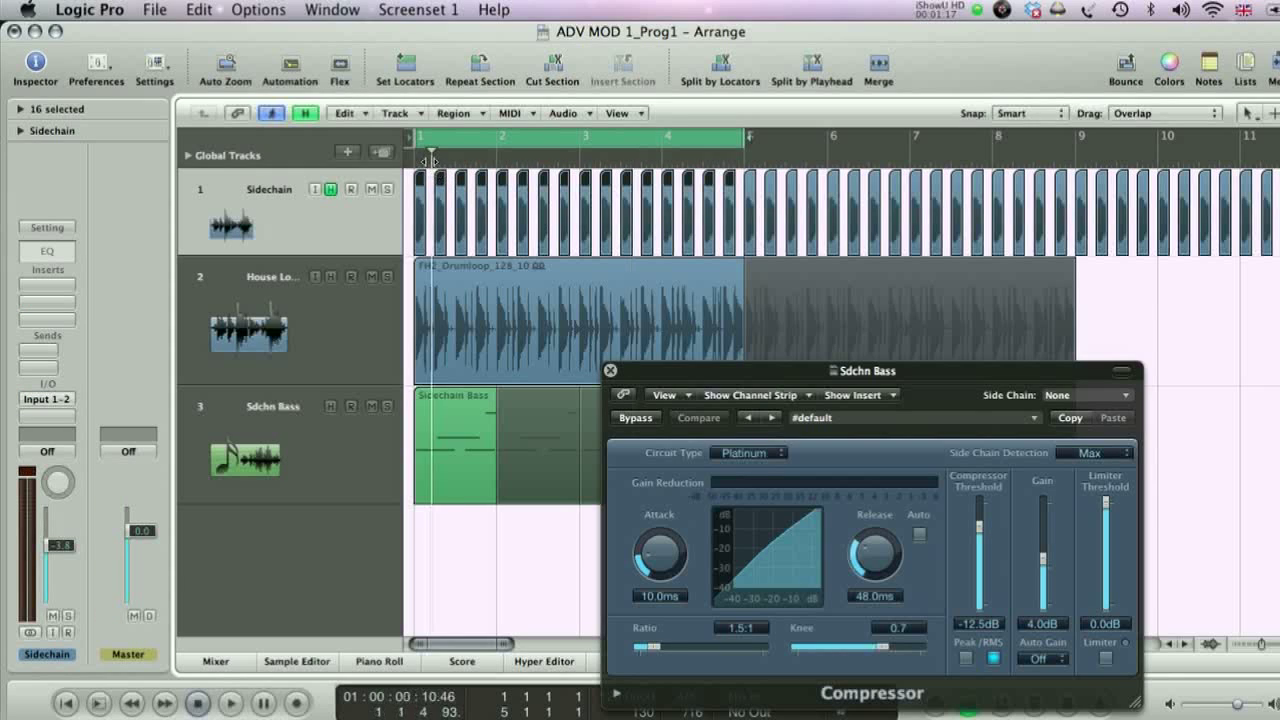
{"action": "key", "text": "super+Right"}
{"action": "key", "text": "super+Right"}
{"action": "key", "text": "super+Right"}
{"action": "key", "text": "super+Right"}
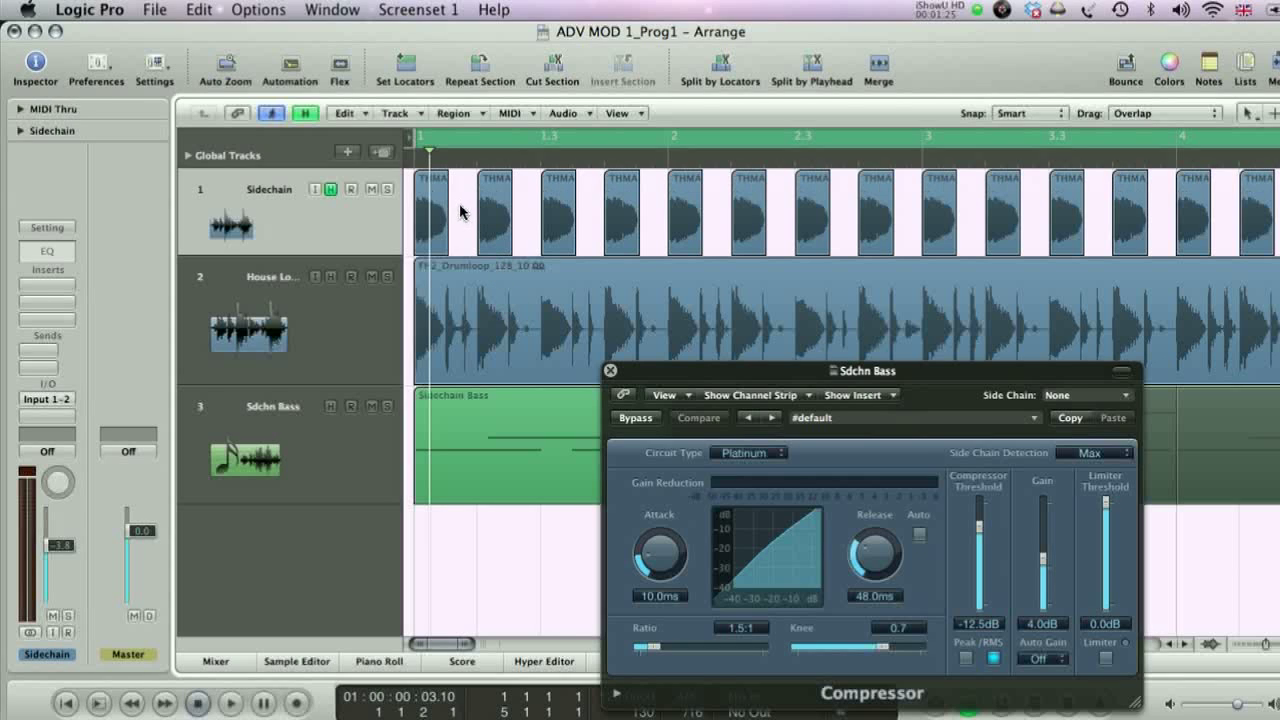
{"action": "left_click", "coordinate": [432, 181]}
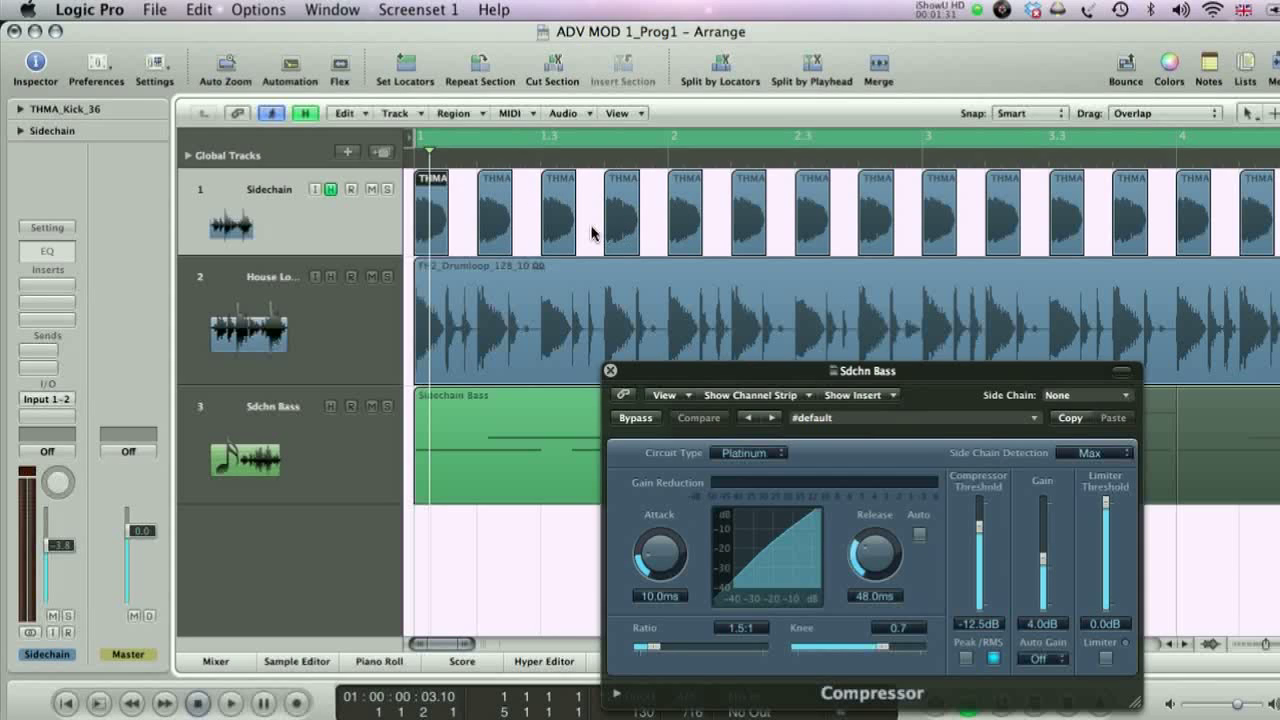
{"action": "left_click", "coordinate": [58, 416]}
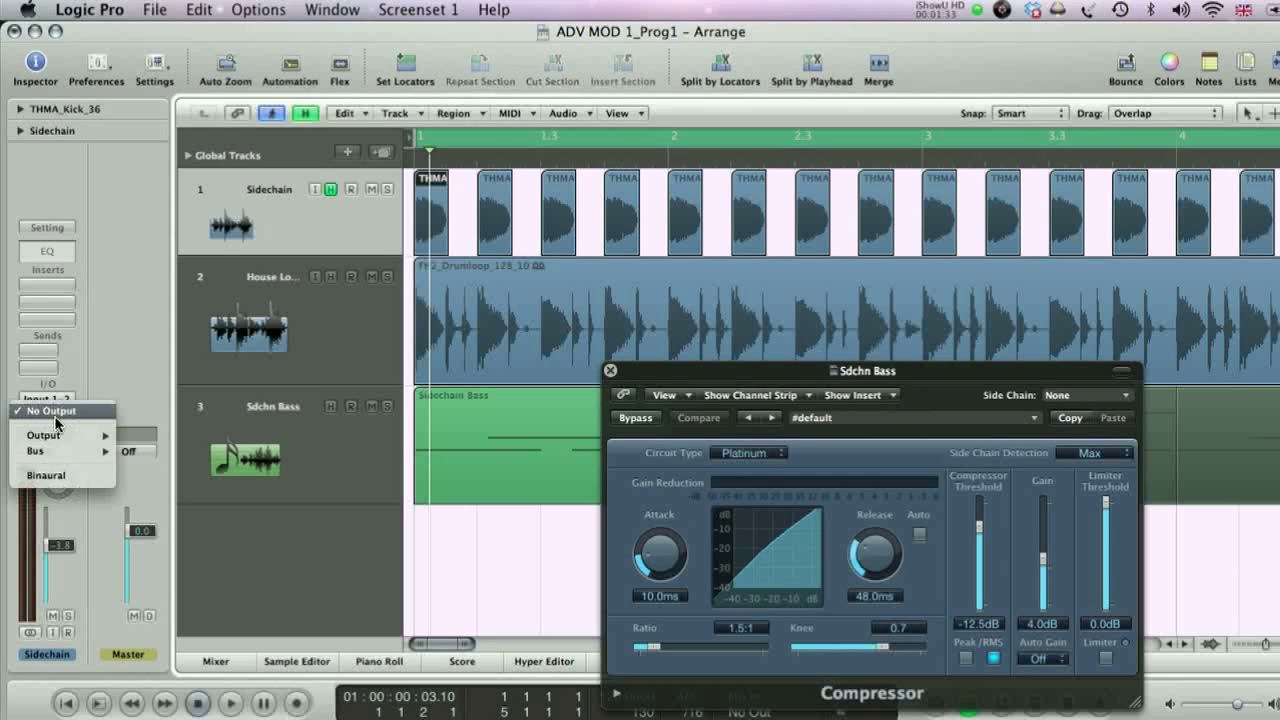
{"action": "left_click", "coordinate": [48, 412]}
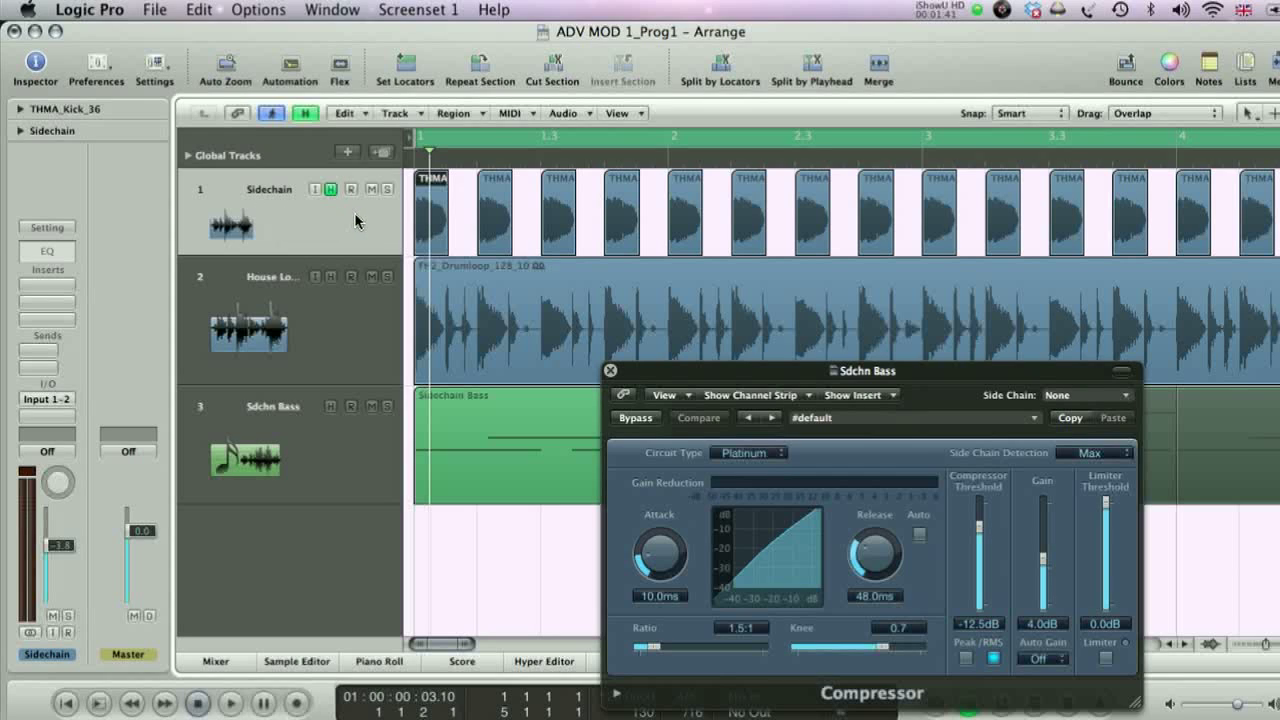
{"action": "left_click", "coordinate": [153, 12]}
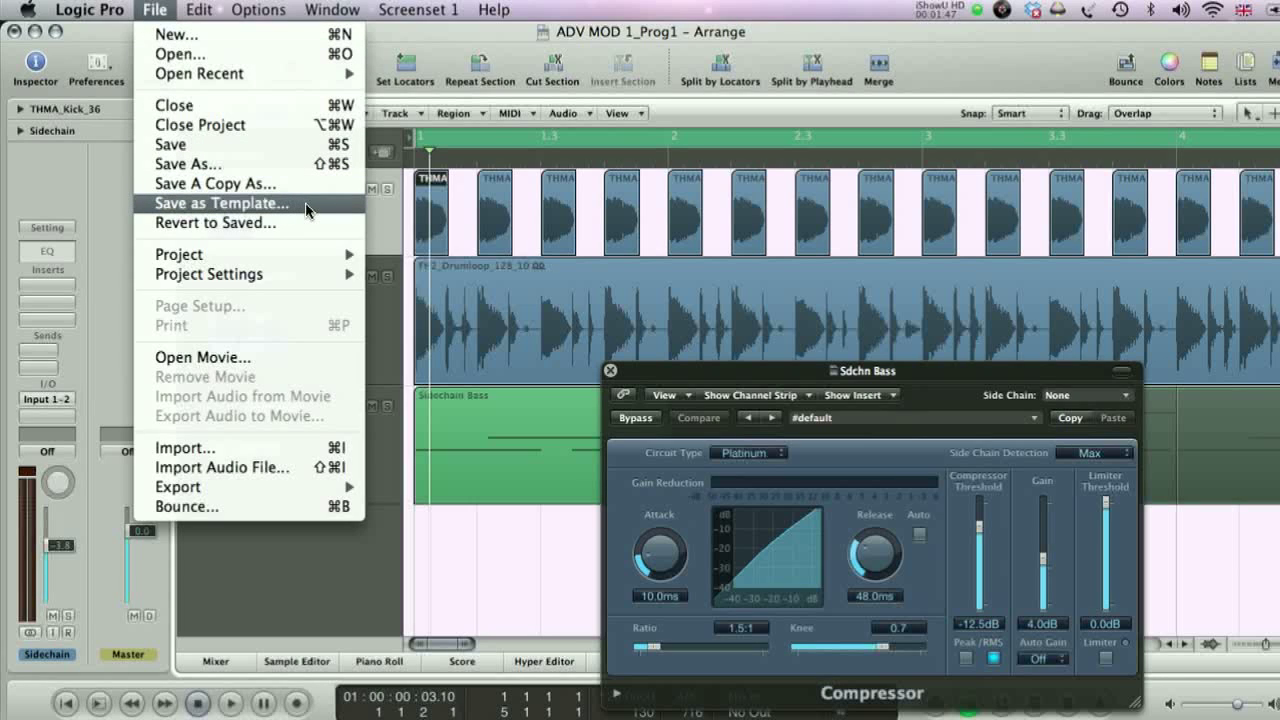
{"action": "left_click", "coordinate": [383, 211]}
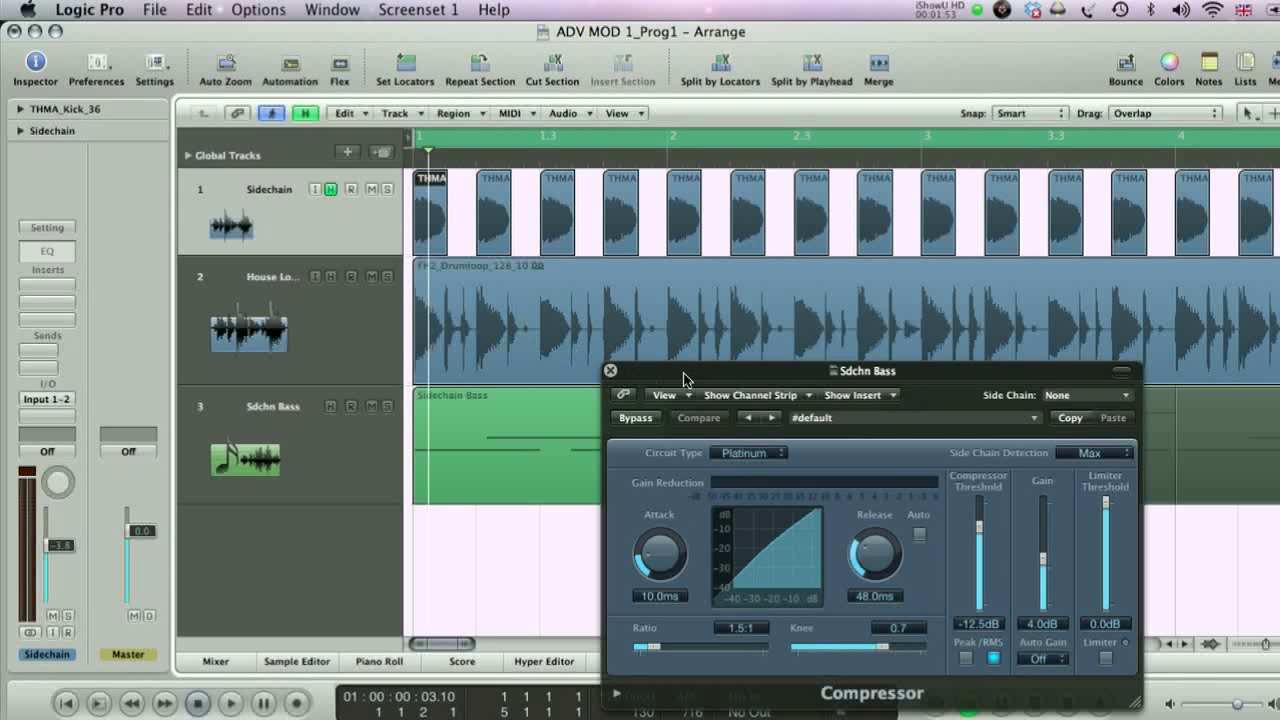
{"action": "left_click_drag", "start_coordinate": [707, 379], "coordinate": [460, 193]}
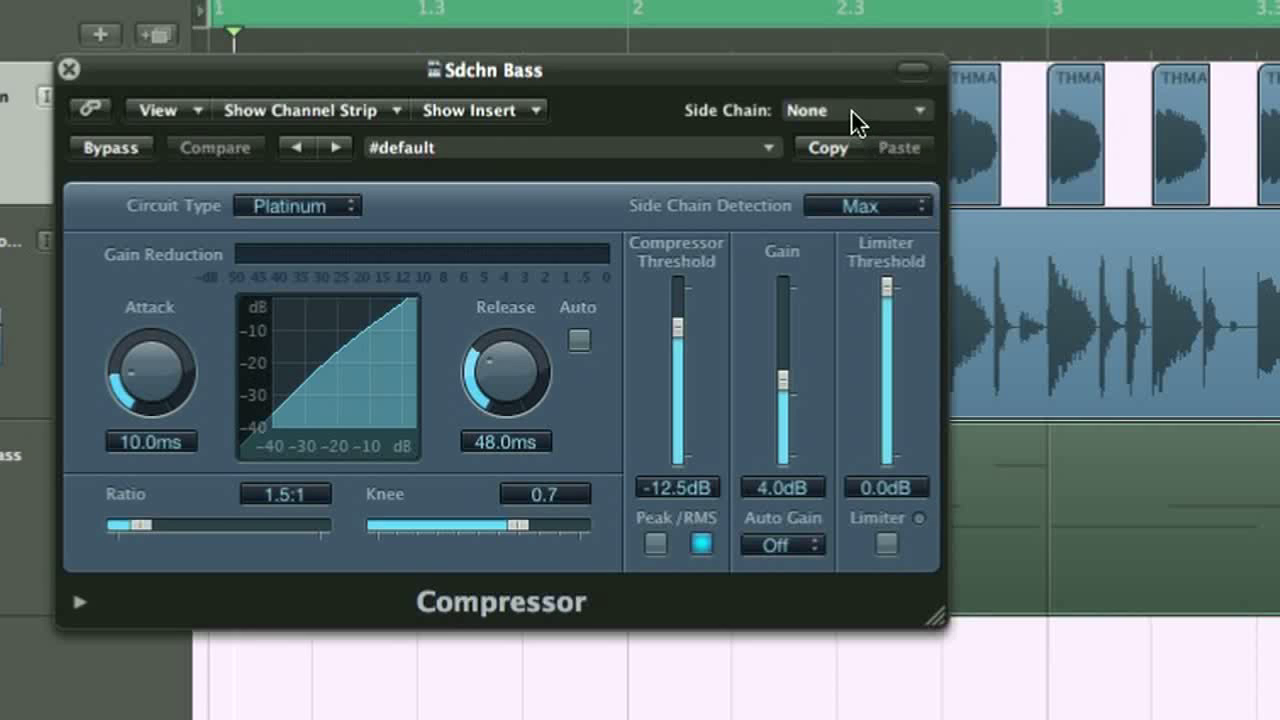
Key the bass Compressor's side chain from Audio 2 - Sidechain and solo Sdchn Bass.
{"action": "left_click", "coordinate": [852, 111]}
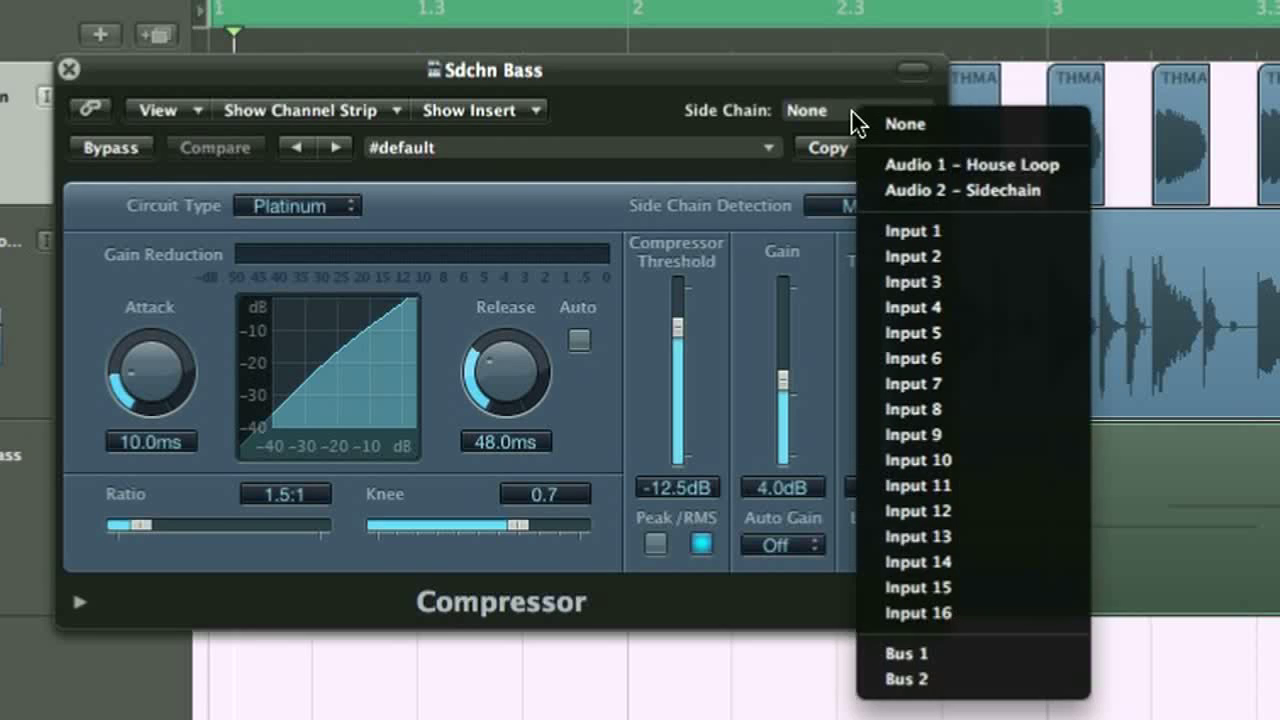
{"action": "left_click", "coordinate": [912, 190]}
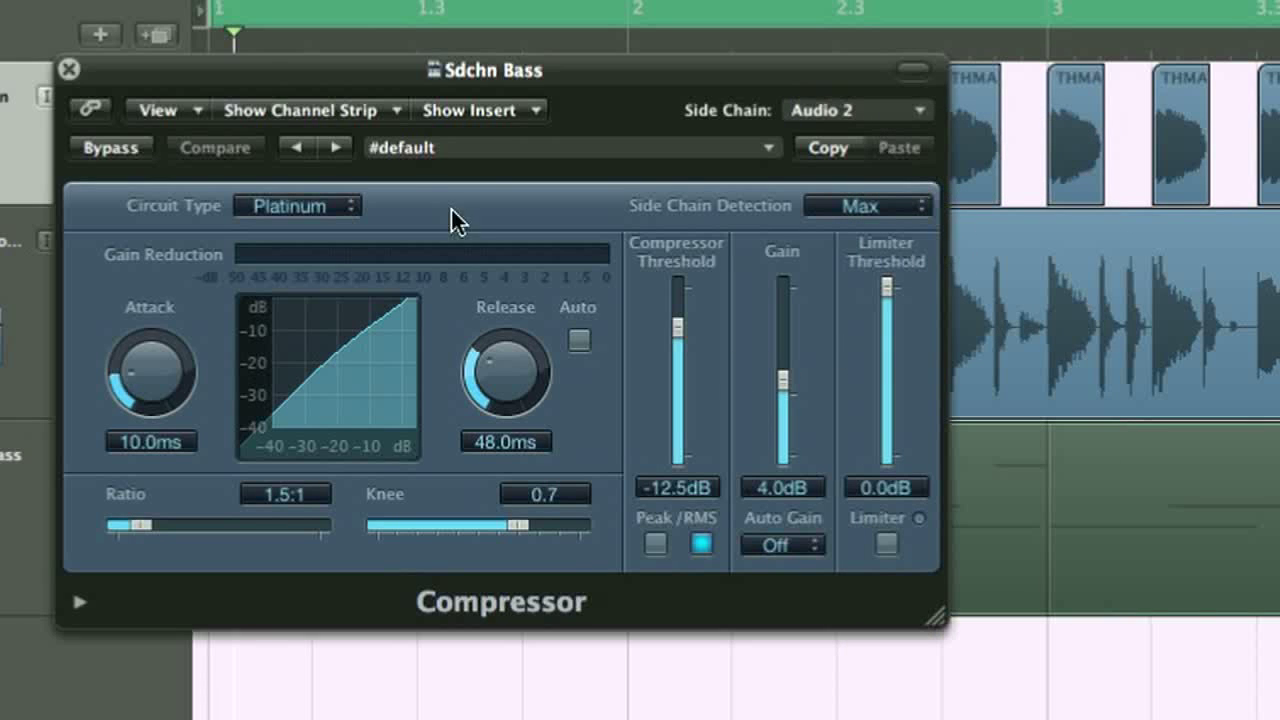
{"action": "left_click_drag", "start_coordinate": [309, 75], "coordinate": [560, 94]}
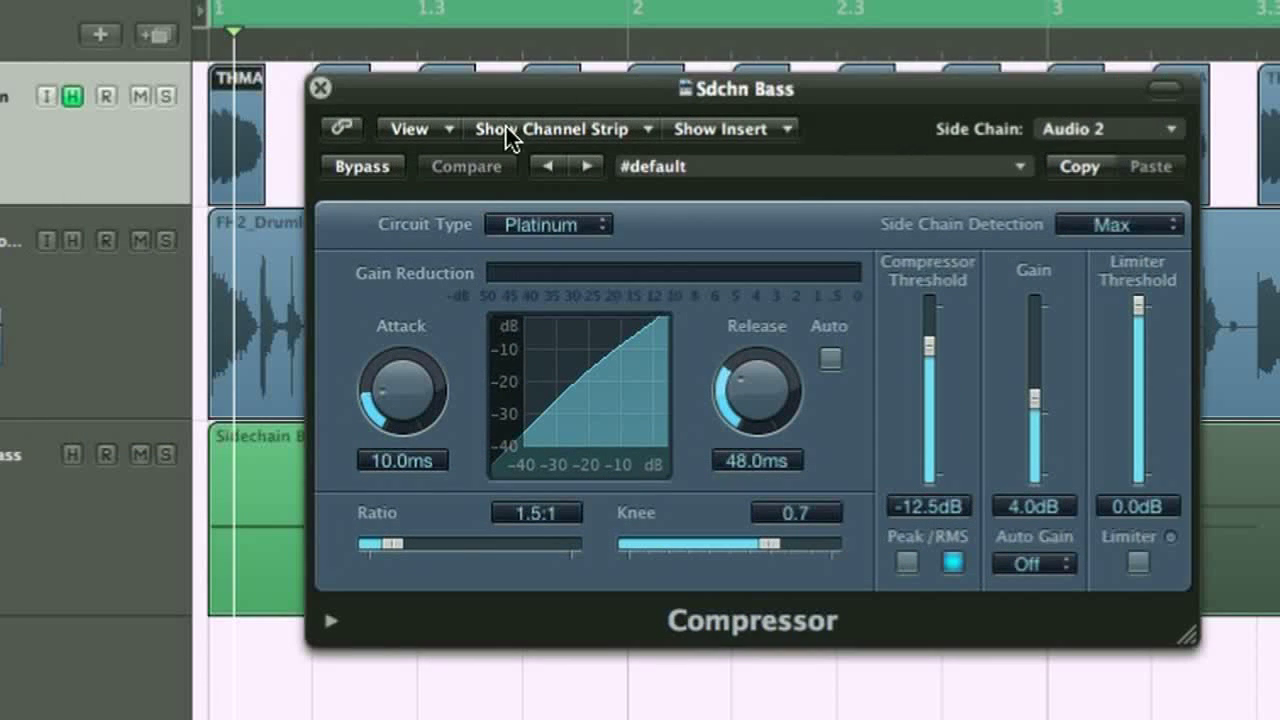
{"action": "left_click", "coordinate": [166, 456]}
{"action": "left_click_drag", "start_coordinate": [470, 96], "coordinate": [298, 103]}
Adjust threshold to about -23 dB and ratio toward 3.6:1, comparing against Bypass.
{"action": "left_click_drag", "start_coordinate": [762, 357], "coordinate": [750, 392]}
{"action": "left_click_drag", "start_coordinate": [221, 548], "coordinate": [271, 552]}
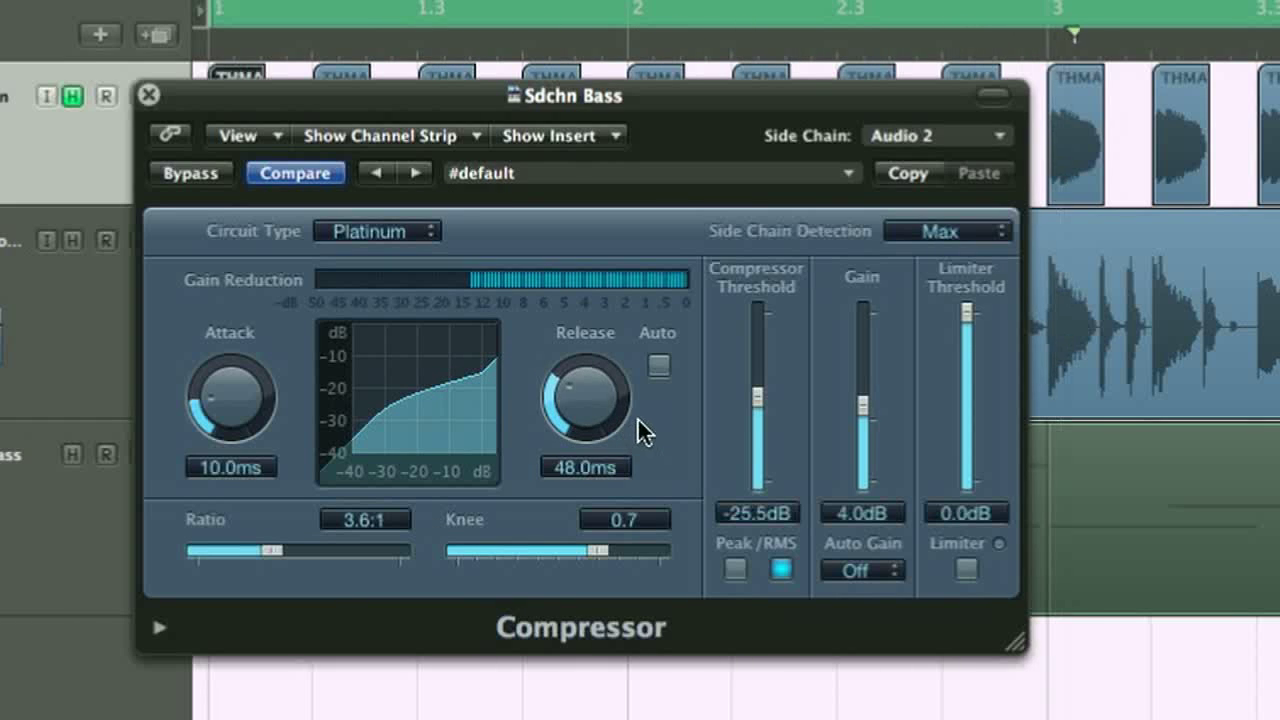
{"action": "left_click", "coordinate": [177, 172]}
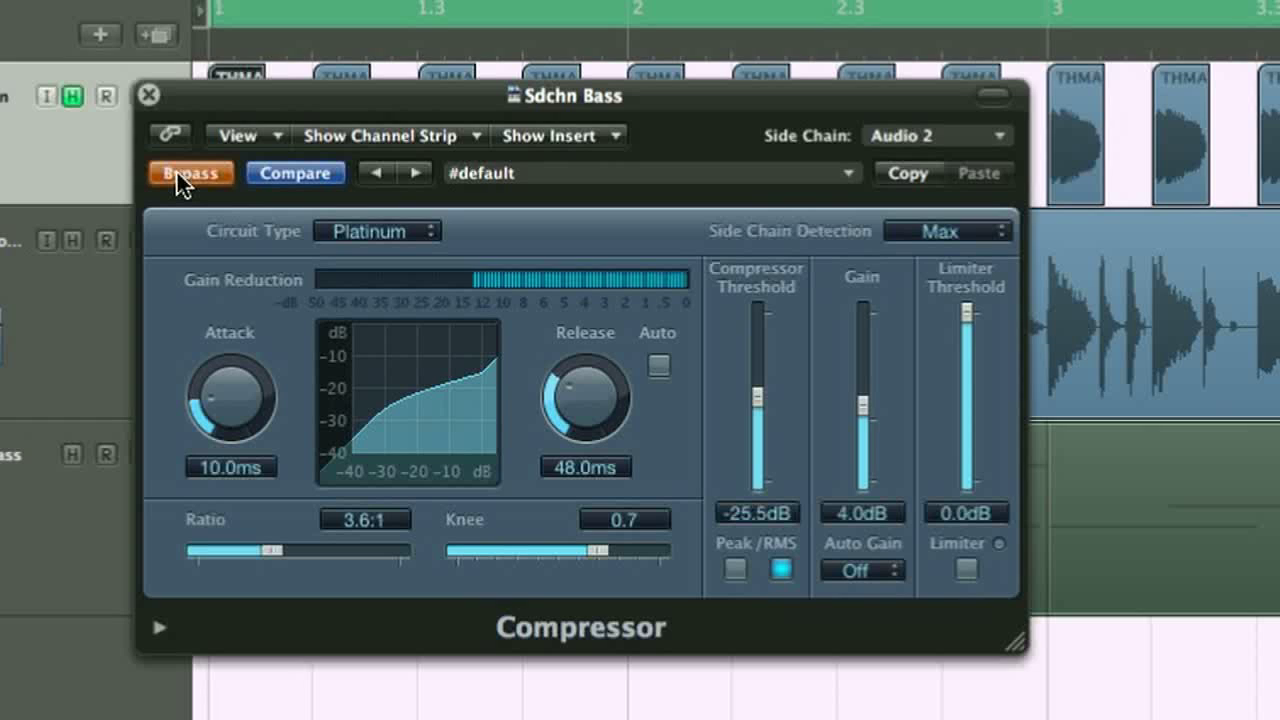
{"action": "left_click", "coordinate": [177, 171]}
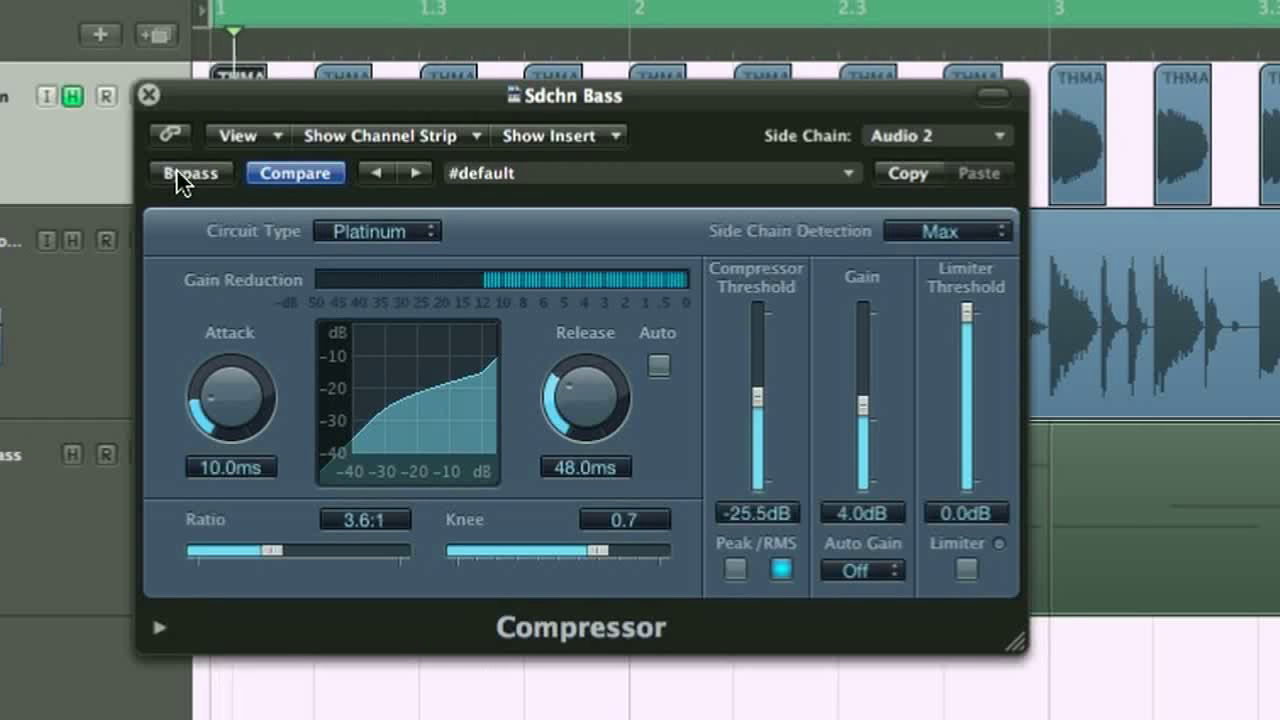
{"action": "left_click_drag", "start_coordinate": [757, 398], "coordinate": [757, 376]}
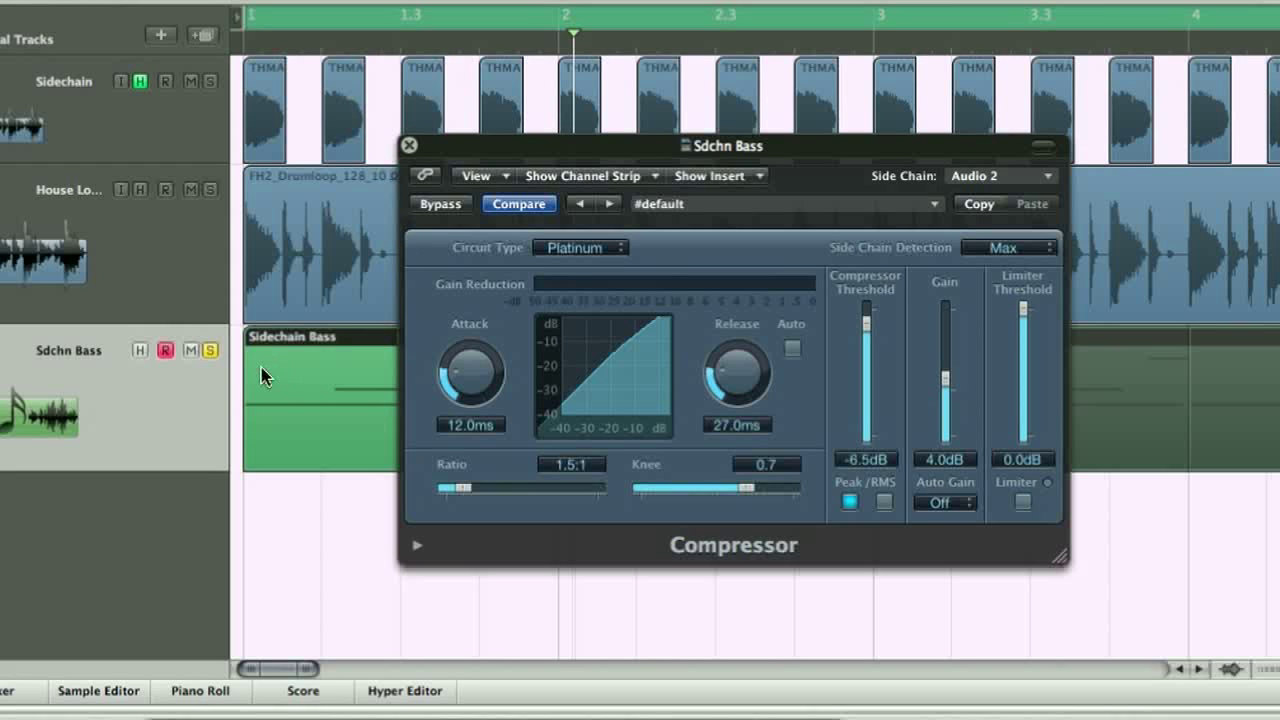
Confirm the Compressor's side chain source remains Audio 2.
{"action": "left_click", "coordinate": [978, 178]}
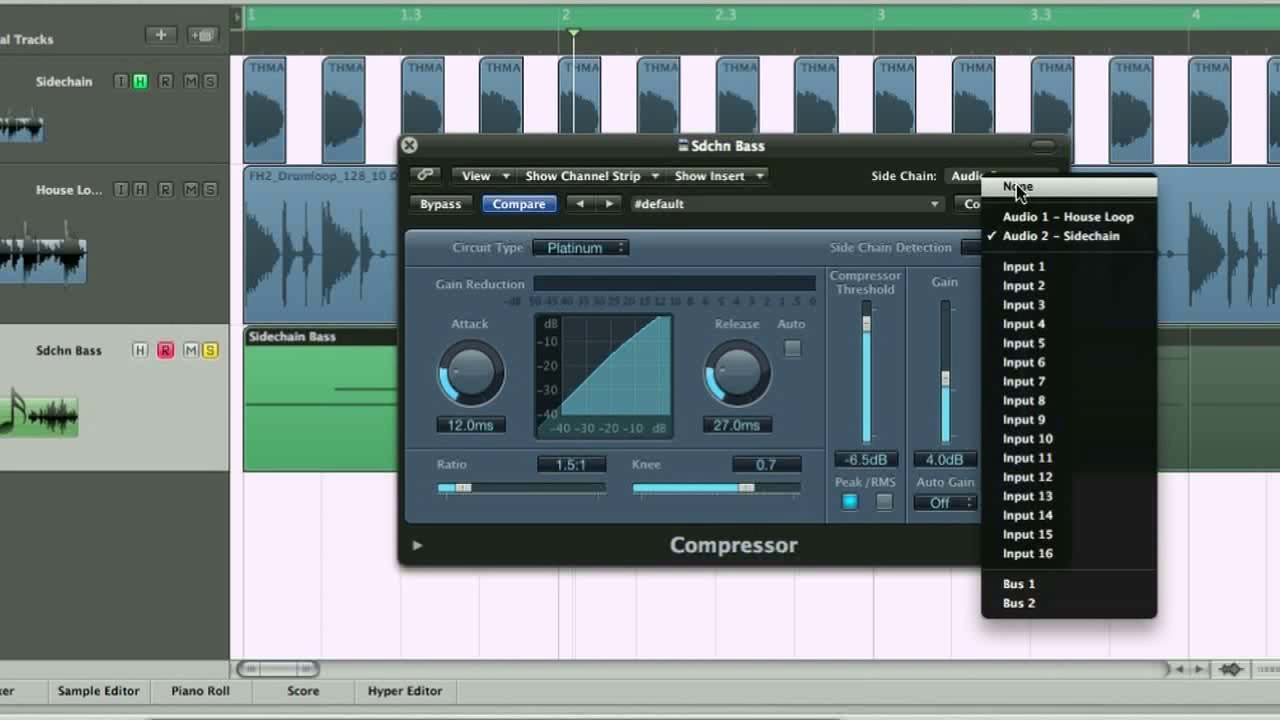
{"action": "left_click", "coordinate": [744, 240]}
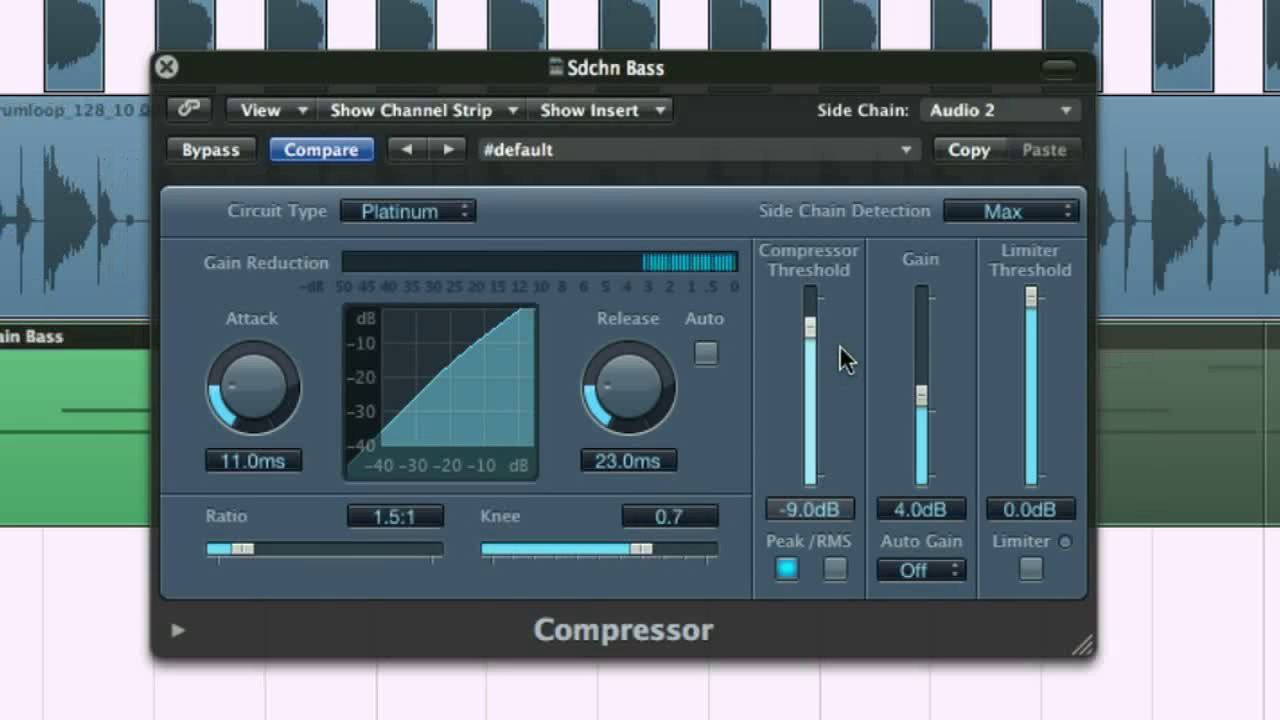
Set the bass Compressor to -25.5 dB threshold, 7.7:1 ratio, 5.5 ms attack, 260.0 ms release.
{"action": "left_click_drag", "start_coordinate": [810, 327], "coordinate": [809, 386]}
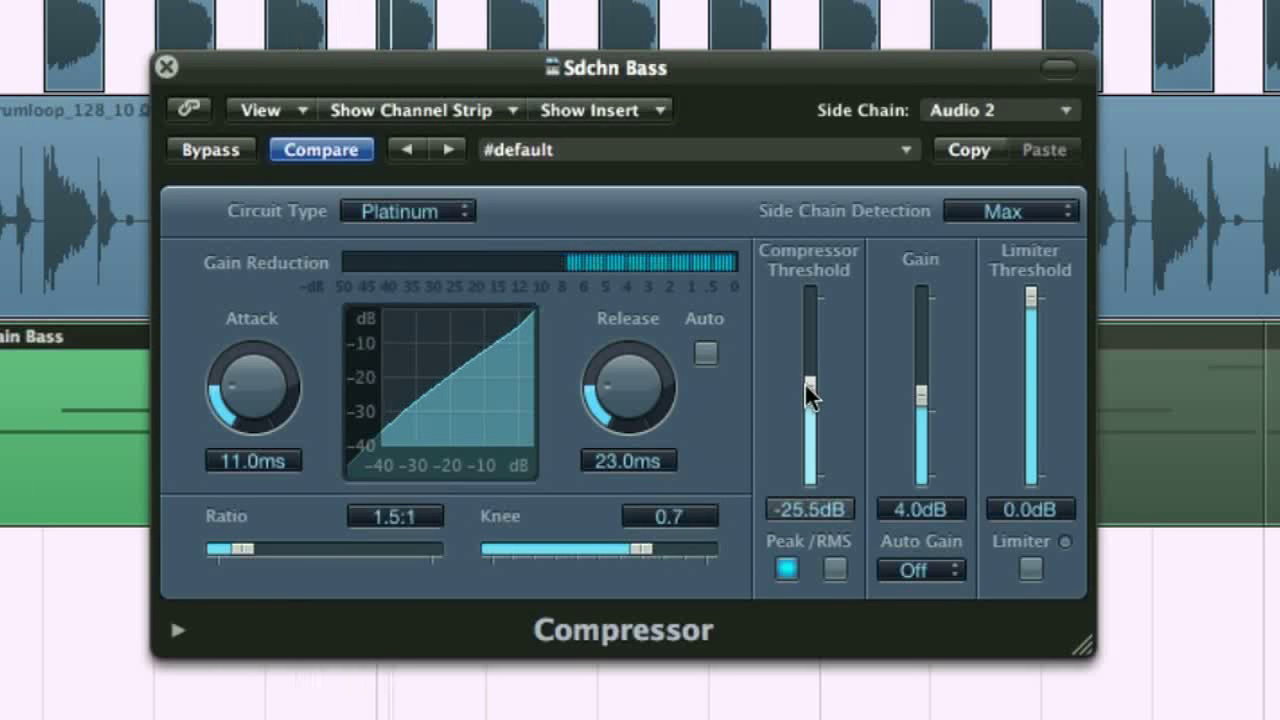
{"action": "left_click_drag", "start_coordinate": [238, 549], "coordinate": [343, 551]}
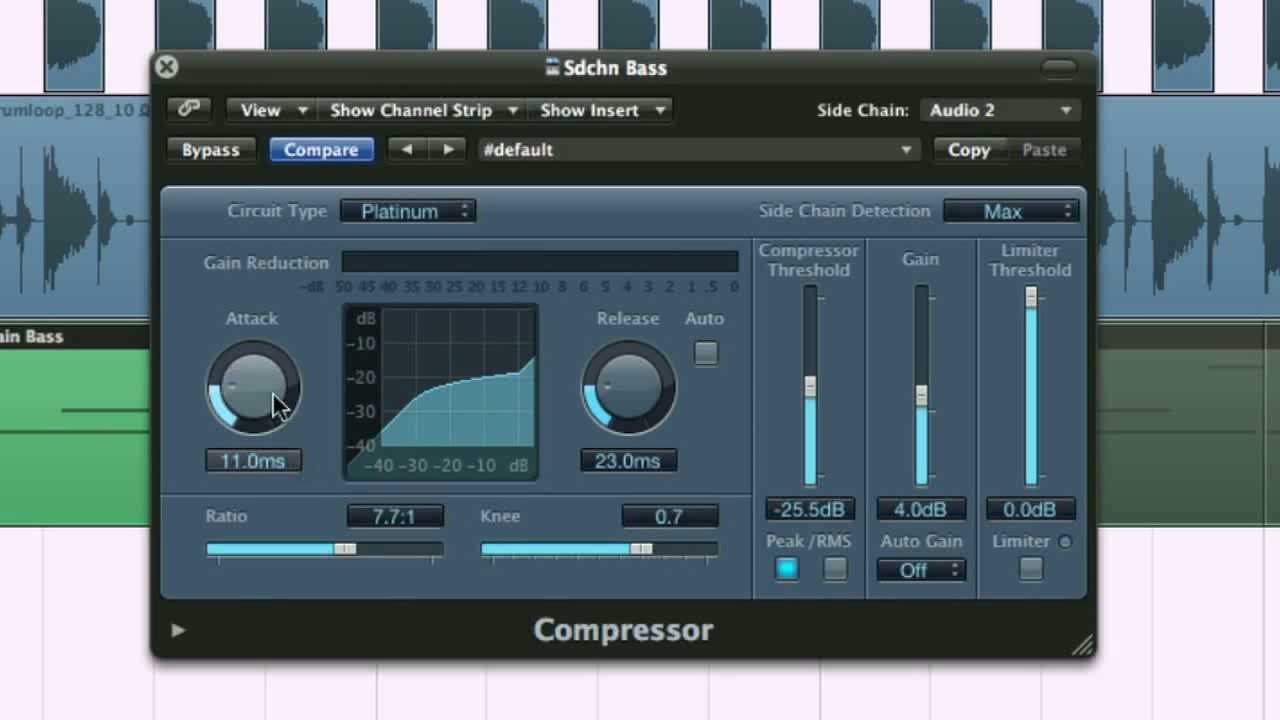
{"action": "left_click_drag", "start_coordinate": [248, 371], "coordinate": [252, 408]}
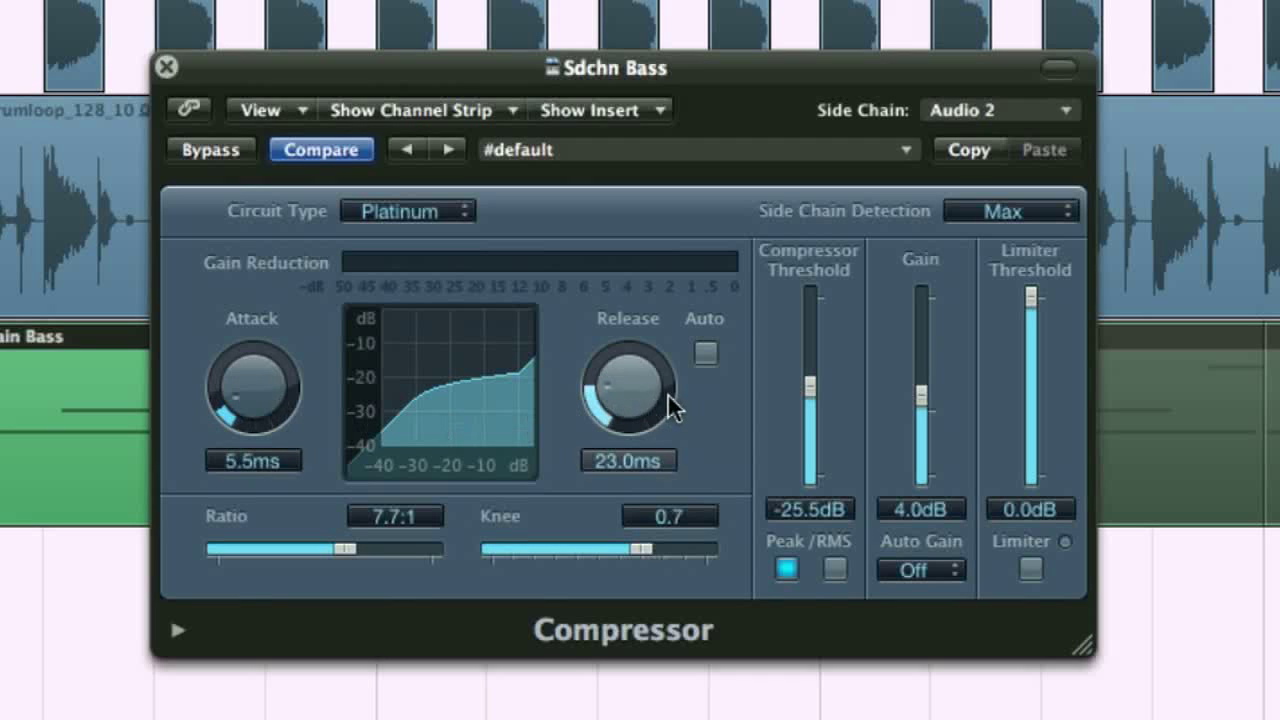
{"action": "left_click_drag", "start_coordinate": [627, 377], "coordinate": [627, 299]}
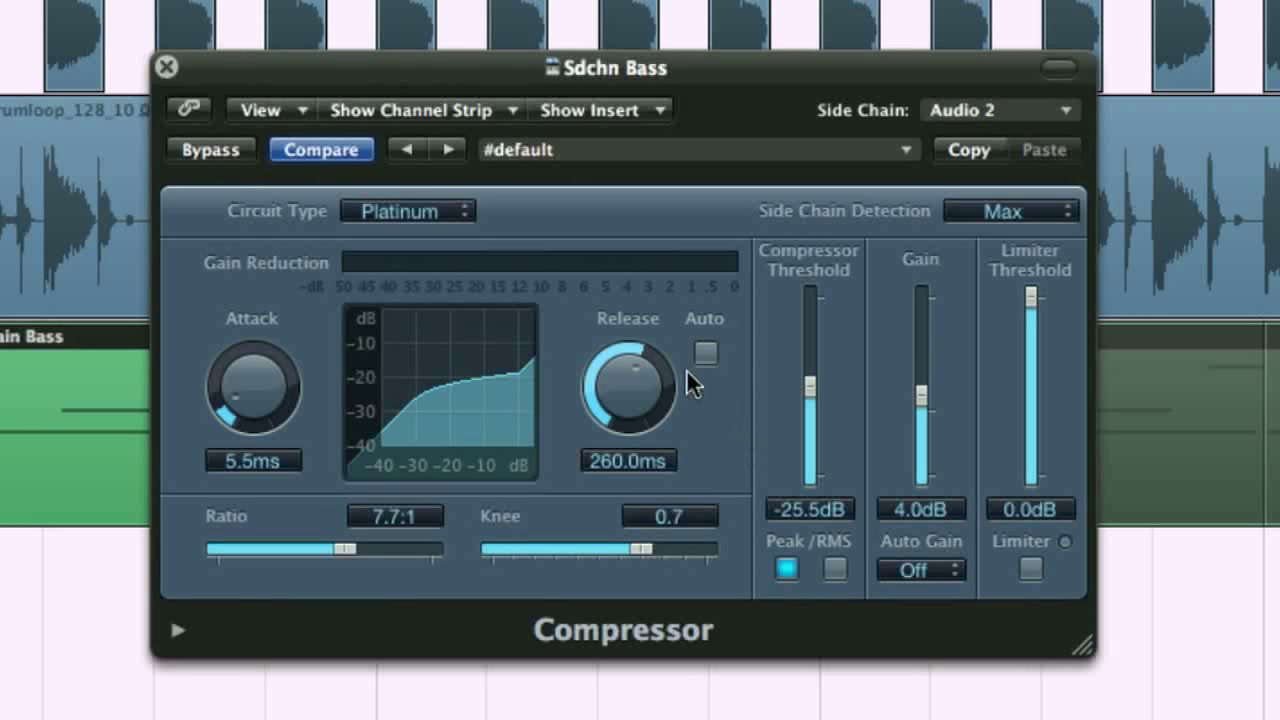
Sweep the bass Compressor's release between long and short values, settling on a short 51.0 ms.
{"action": "left_click_drag", "start_coordinate": [633, 390], "coordinate": [633, 403]}
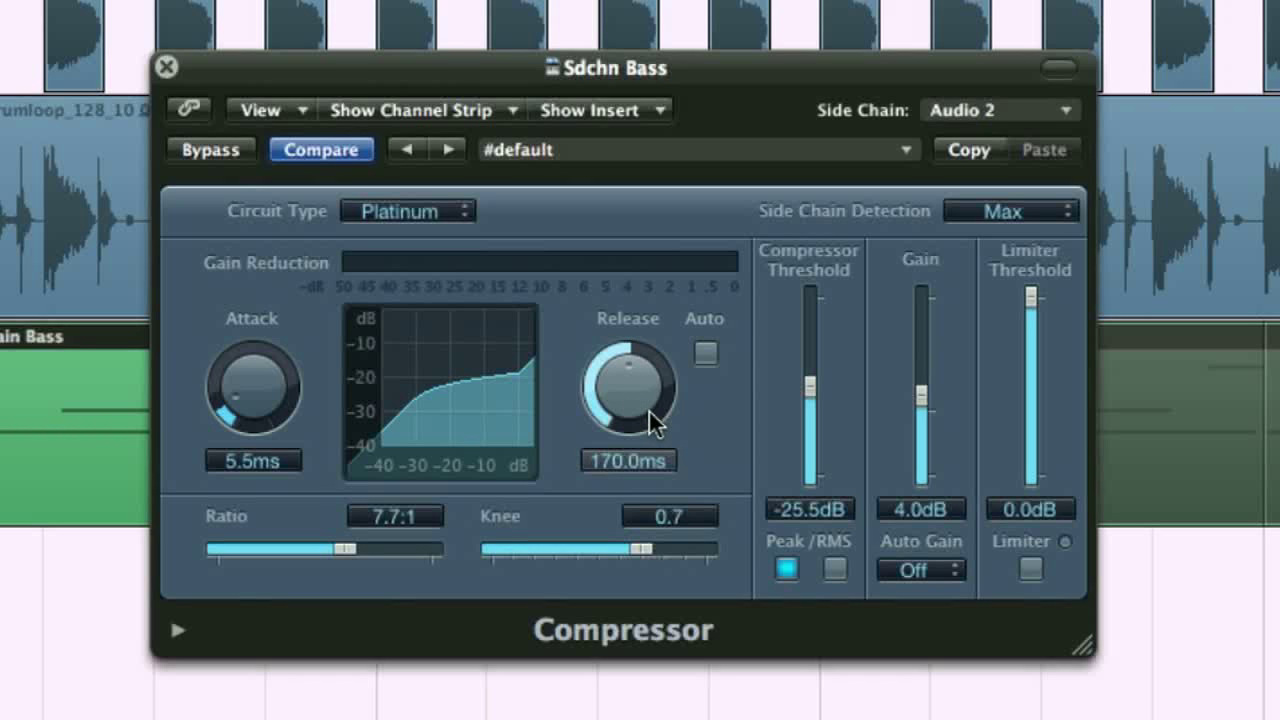
{"action": "mouse_move", "coordinate": [638, 398]}
{"action": "left_mouse_down"}
{"action": "mouse_move", "coordinate": [638, 414]}
{"action": "mouse_move", "coordinate": [635, 395]}
{"action": "left_mouse_up"}
{"action": "left_click_drag", "start_coordinate": [622, 393], "coordinate": [630, 368]}
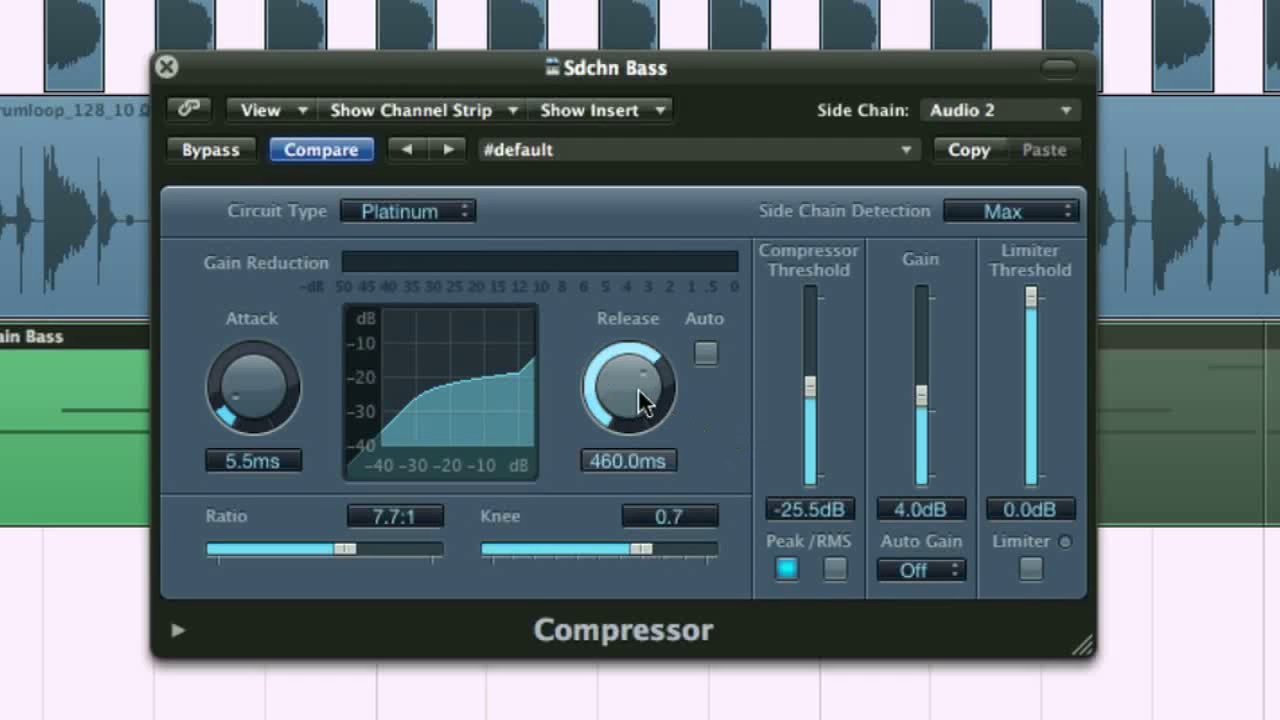
{"action": "left_click_drag", "start_coordinate": [632, 379], "coordinate": [633, 405]}
{"action": "left_click_drag", "start_coordinate": [638, 447], "coordinate": [659, 379]}
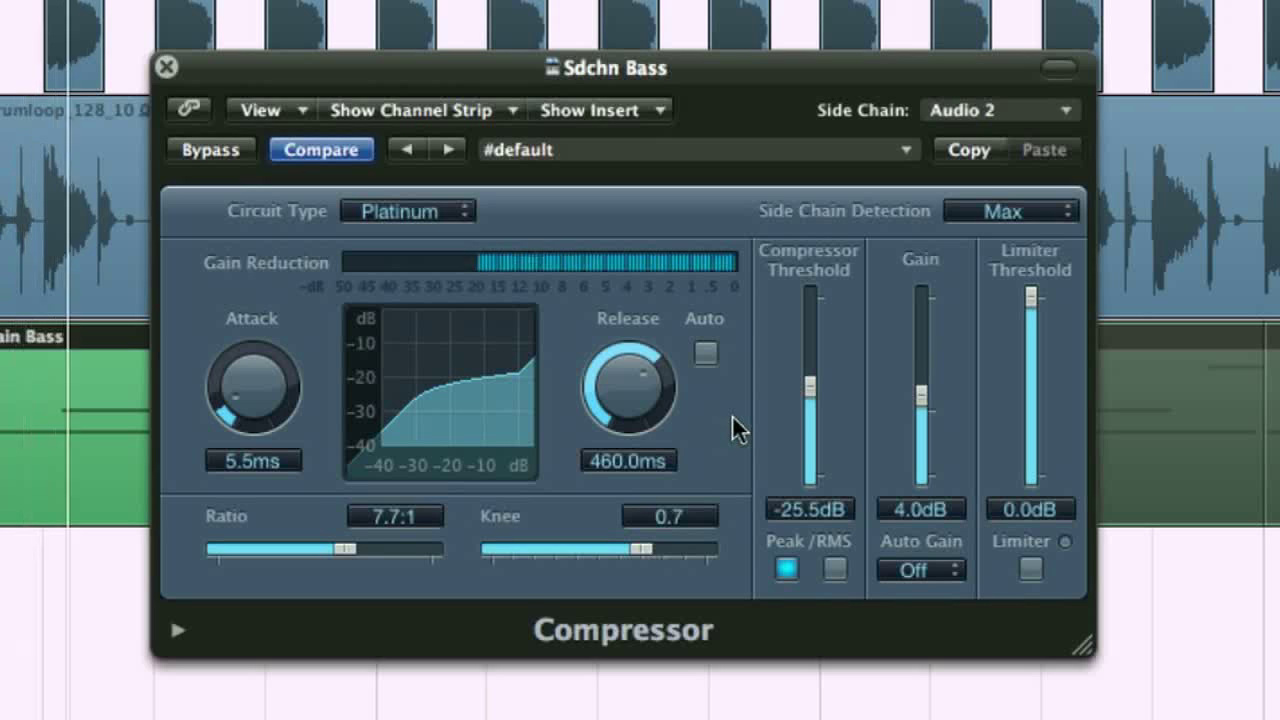
{"action": "left_click_drag", "start_coordinate": [632, 370], "coordinate": [622, 456]}
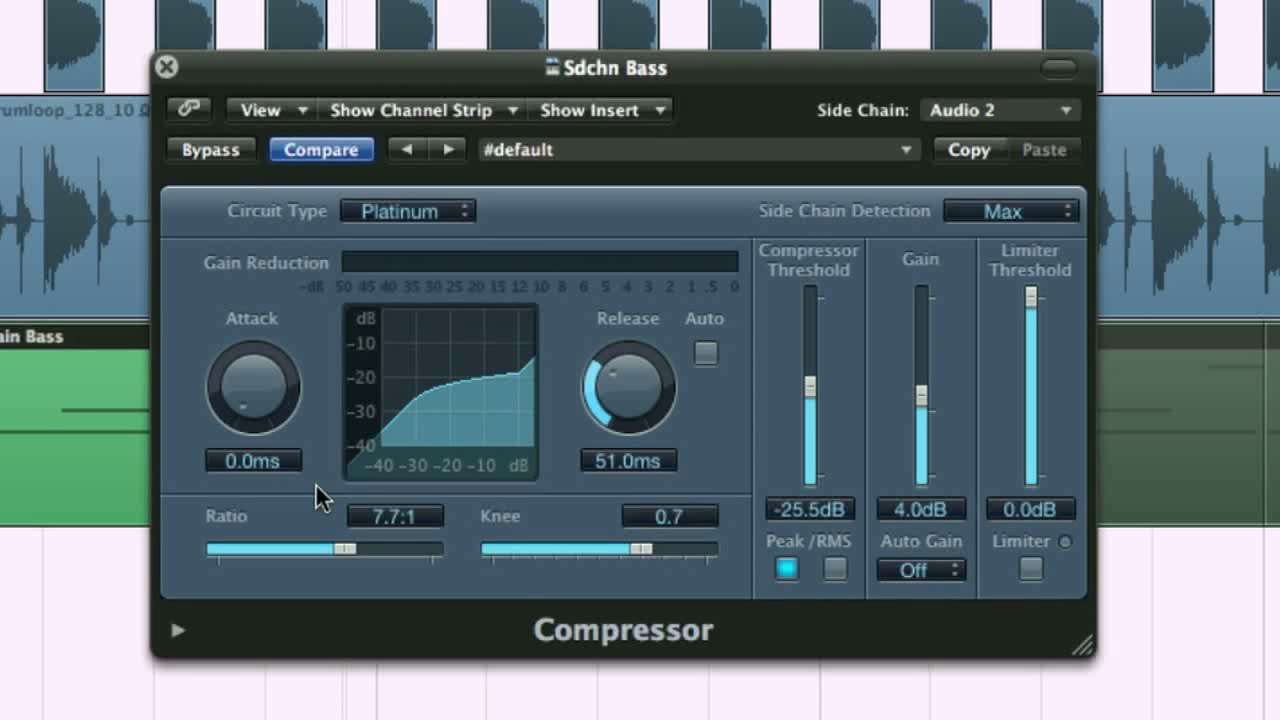
Start playback and raise the bass Compressor's attack to 6.5 ms.
{"action": "key", "text": "space"}
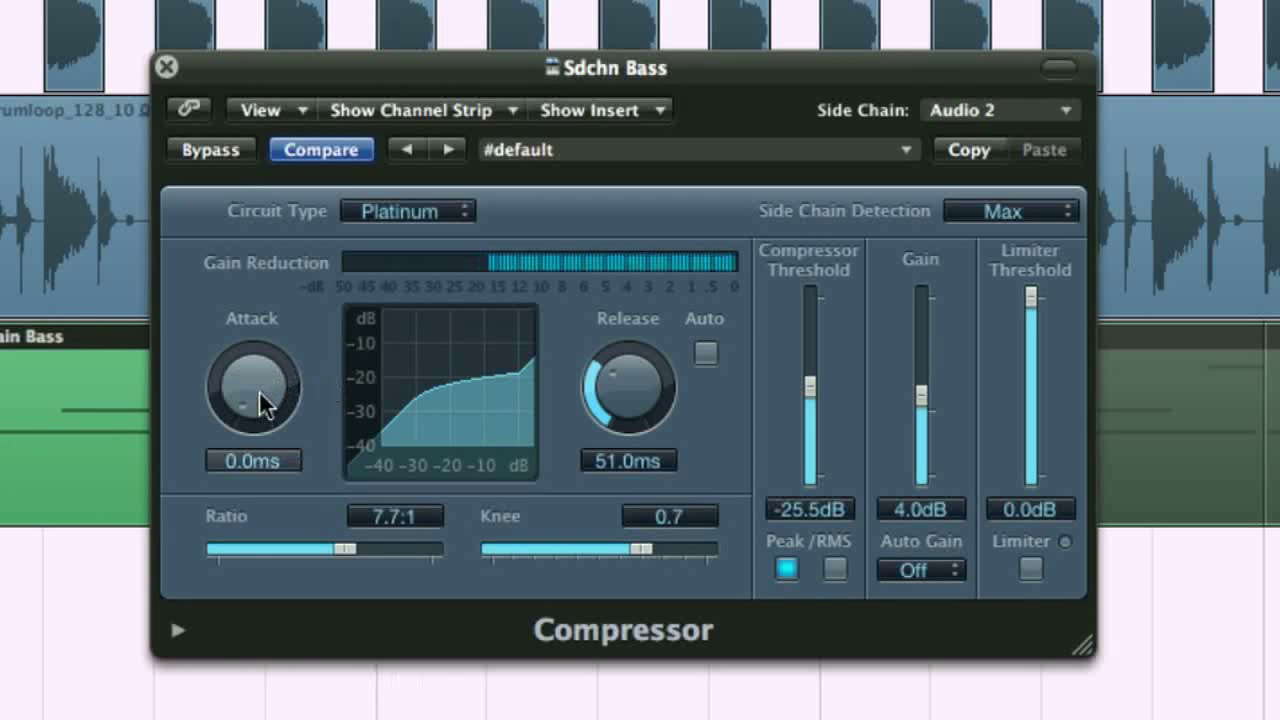
{"action": "left_click_drag", "start_coordinate": [253, 395], "coordinate": [243, 374]}
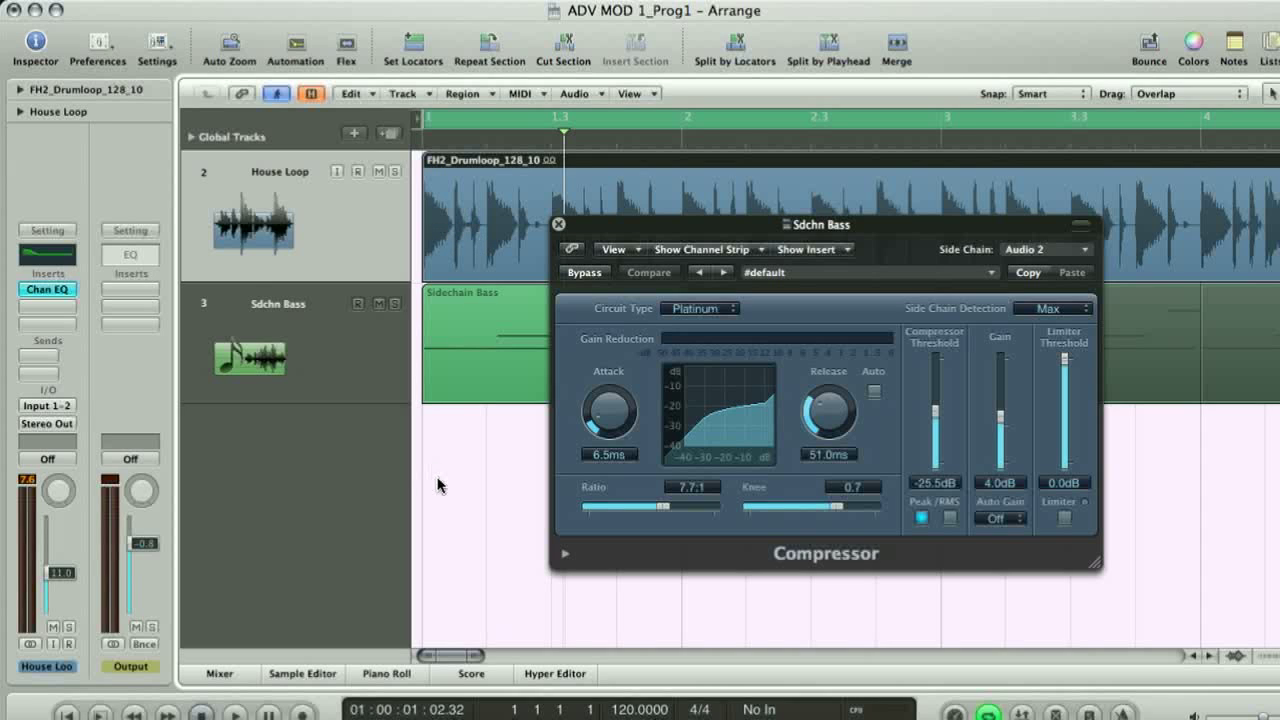
Add a Bus 1 send at 0 dB on the House Loop feeding the SidechainEQ aux.
{"action": "left_click", "coordinate": [35, 362]}
{"action": "mouse_move", "coordinate": [30, 374]}
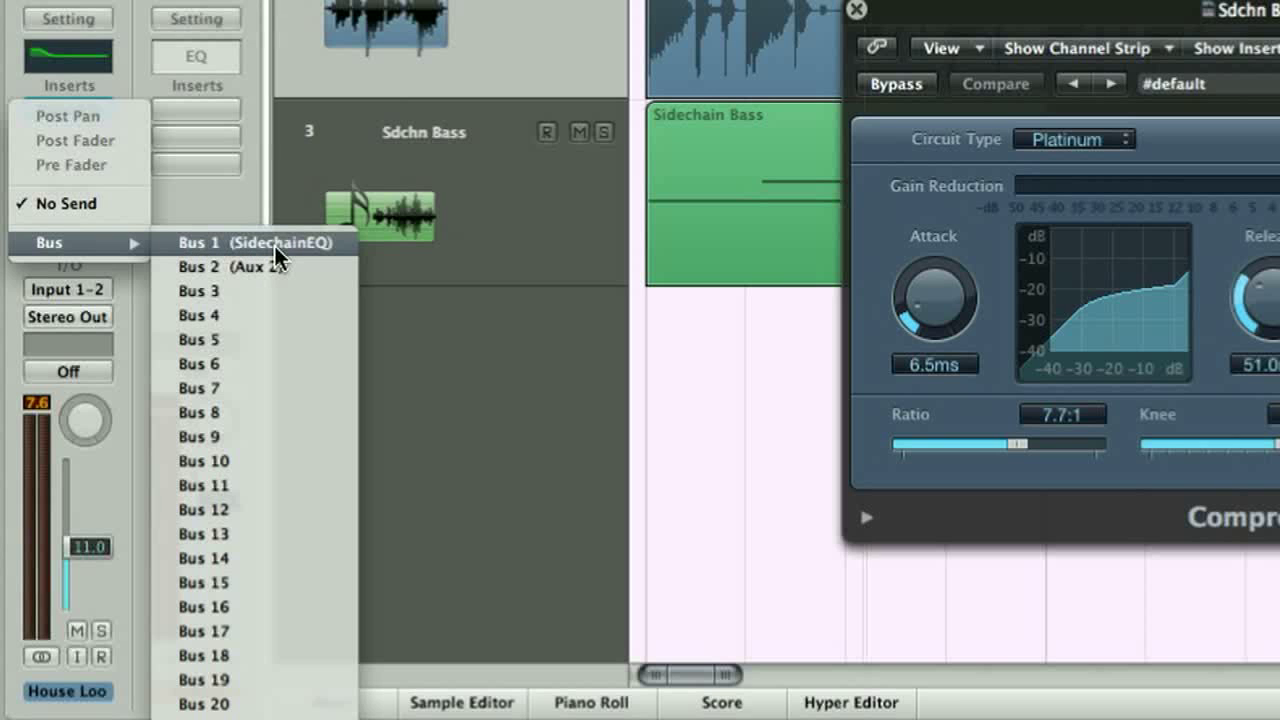
{"action": "left_click", "coordinate": [255, 243]}
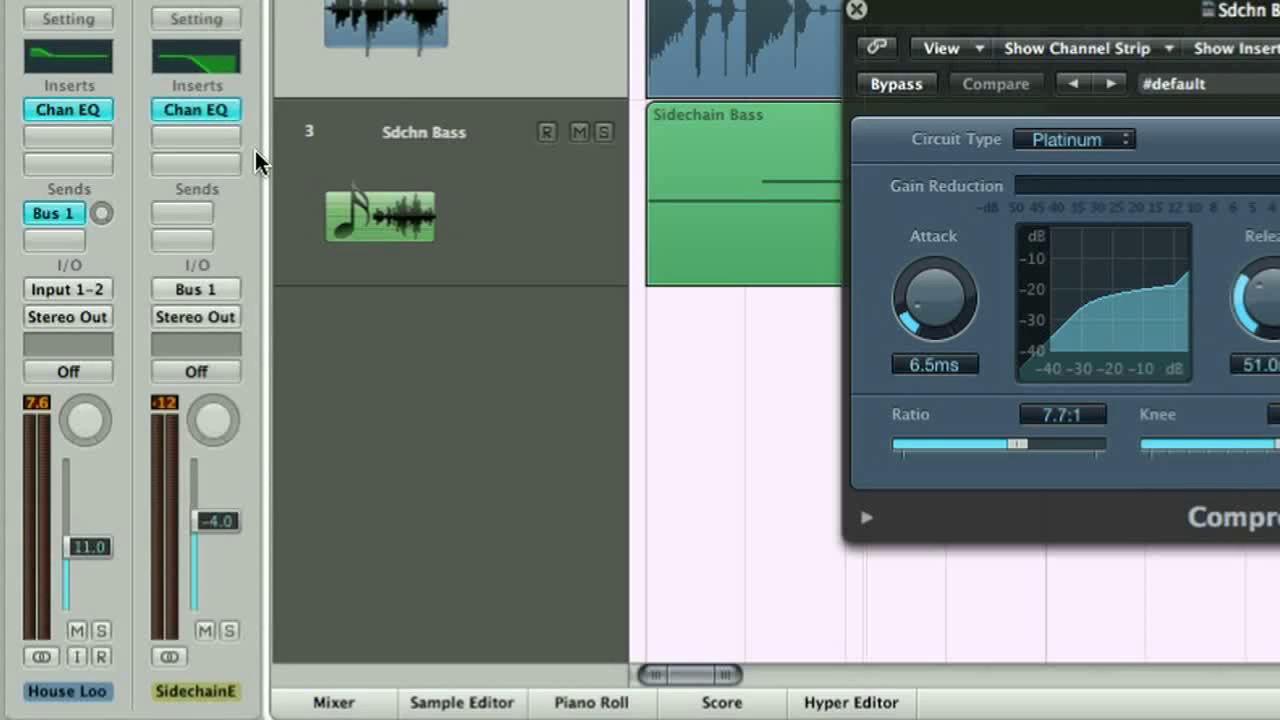
{"action": "left_click", "coordinate": [100, 214]}
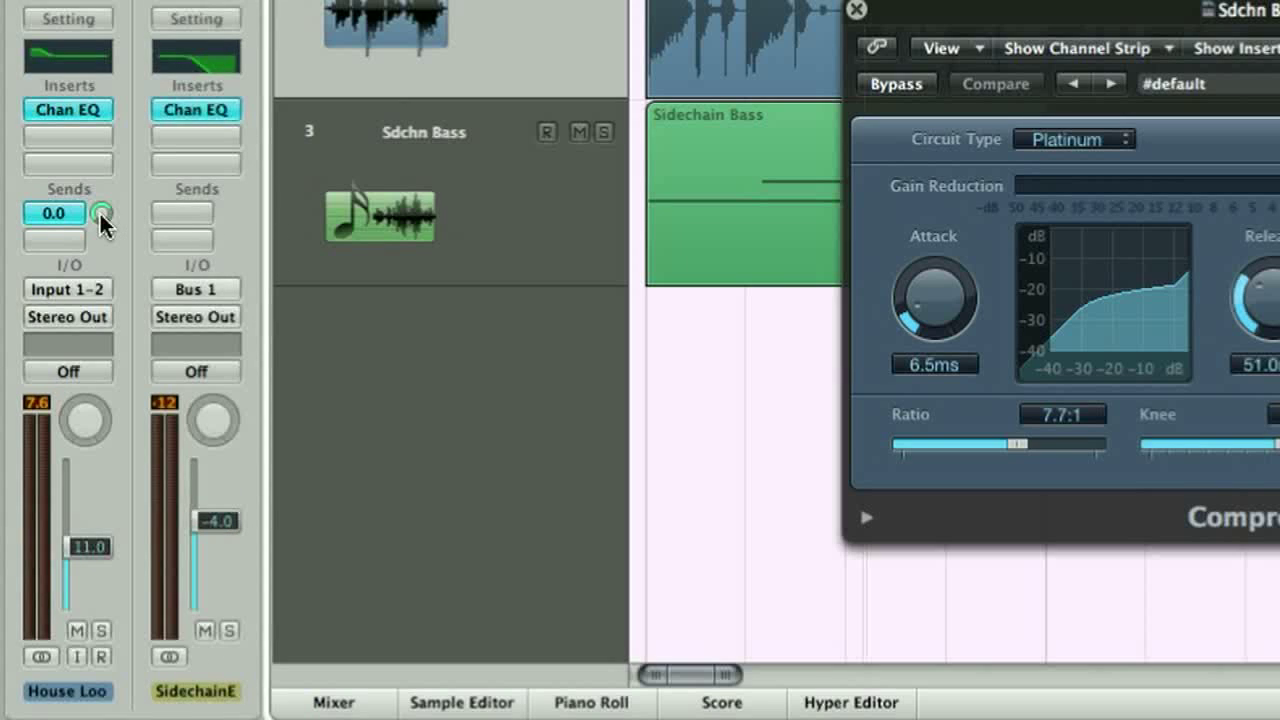
Solo and audition the SidechainEQ aux's EQ, keeping the 330 Hz high cut with no low cut.
{"action": "left_click", "coordinate": [185, 108]}
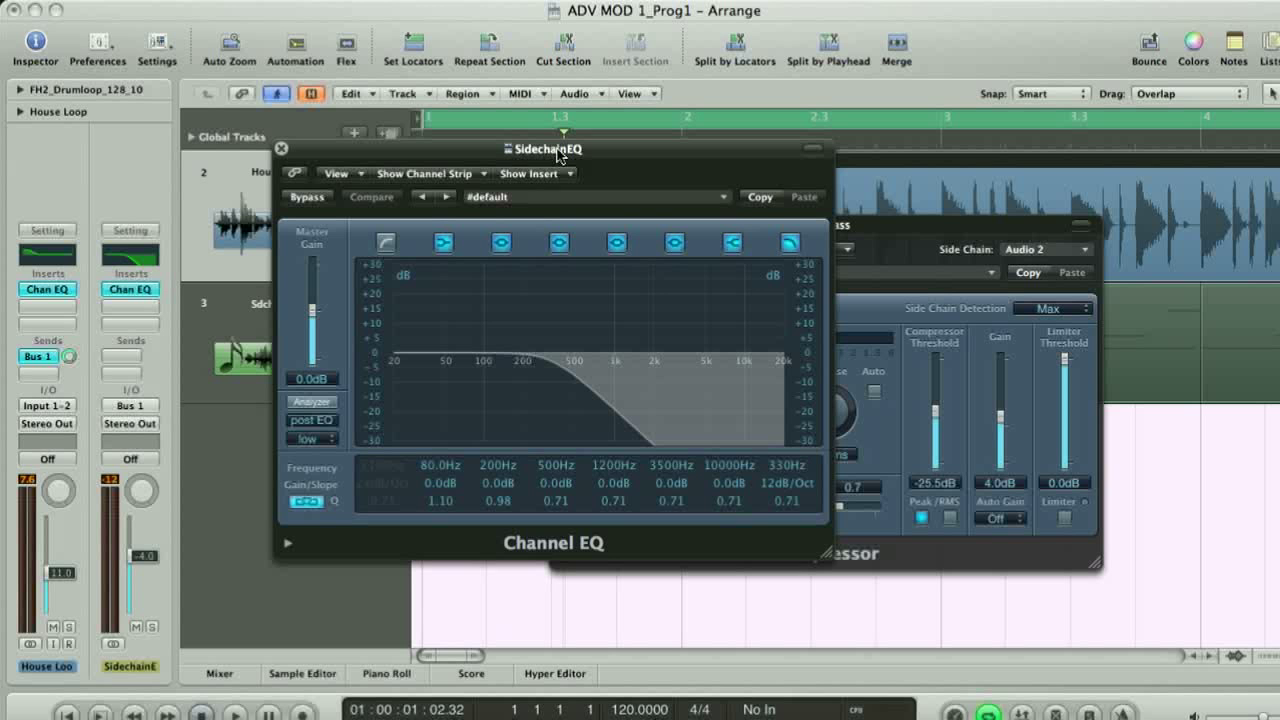
{"action": "left_click_drag", "start_coordinate": [558, 155], "coordinate": [444, 133]}
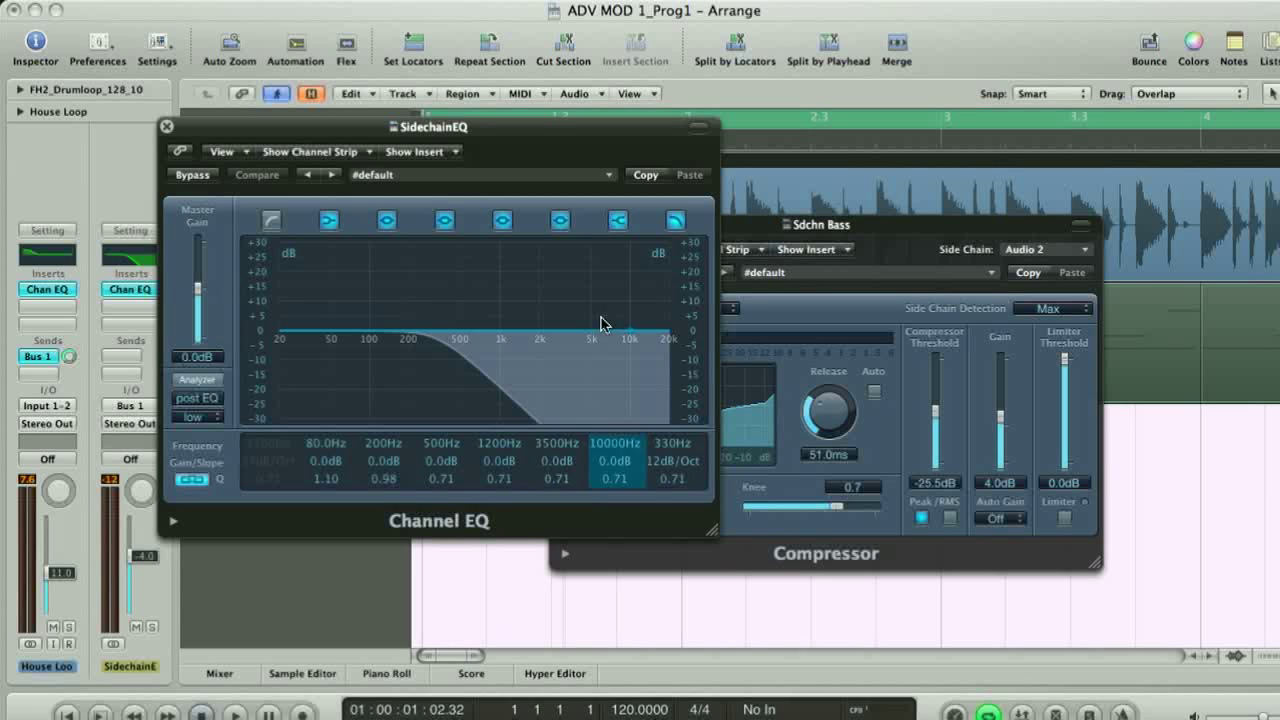
{"action": "left_click", "coordinate": [272, 220]}
{"action": "left_click", "coordinate": [676, 220]}
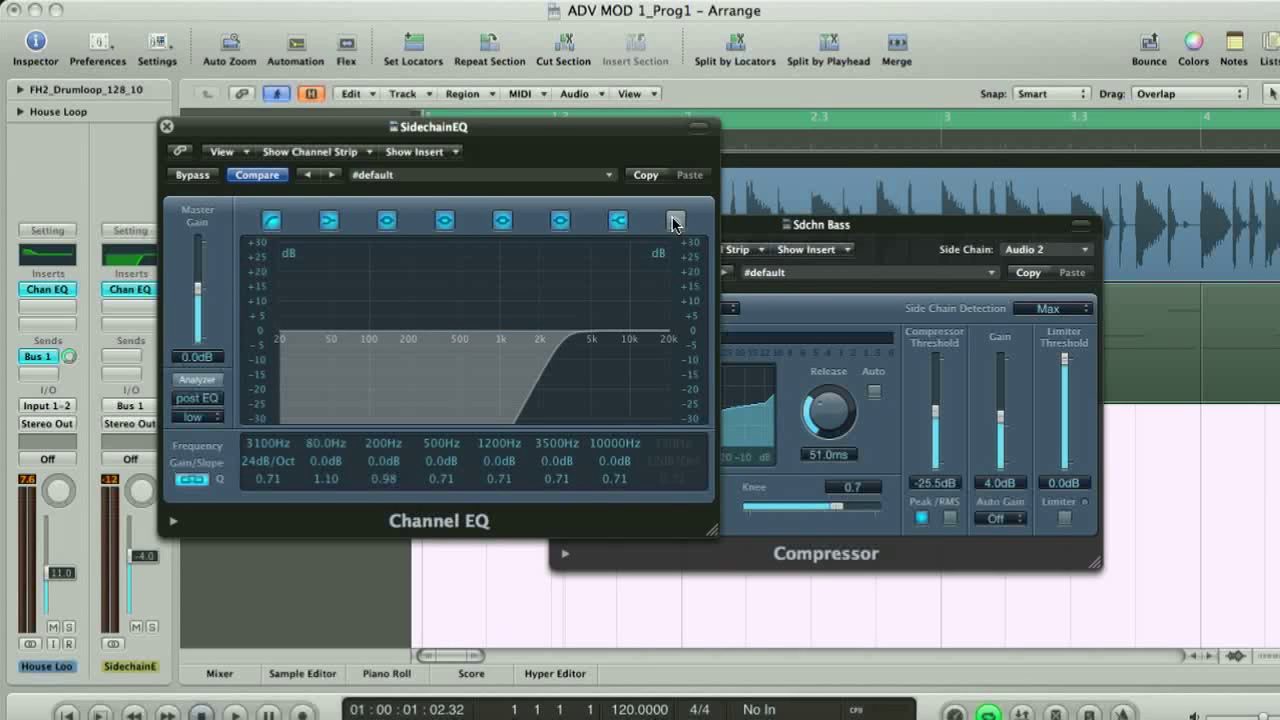
{"action": "left_click", "coordinate": [151, 626]}
{"action": "key", "text": "space"}
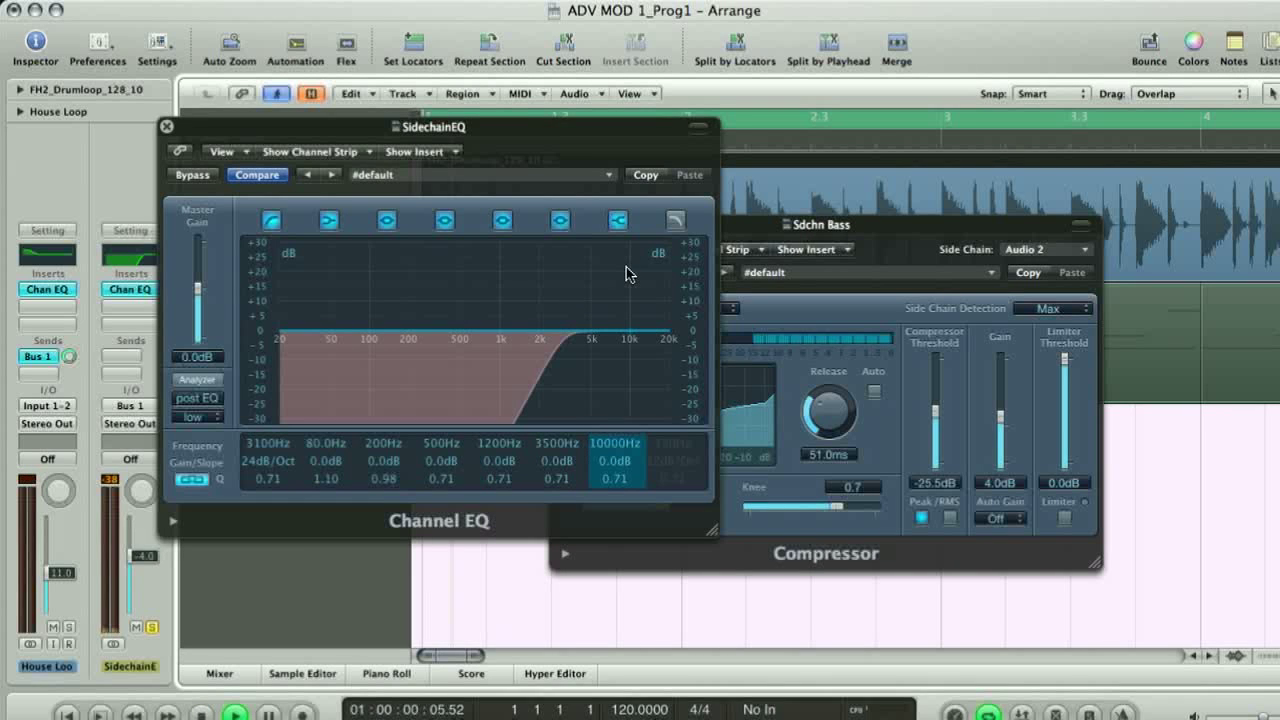
{"action": "left_click", "coordinate": [674, 220]}
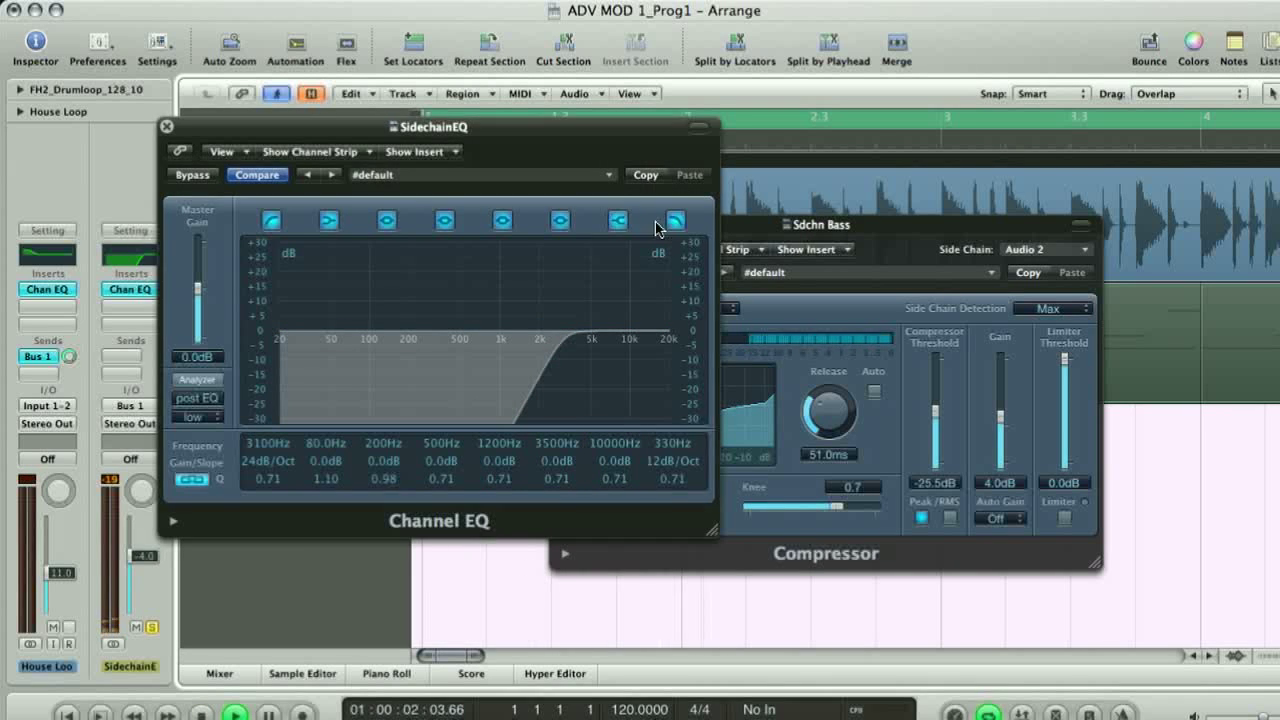
{"action": "left_click", "coordinate": [271, 220]}
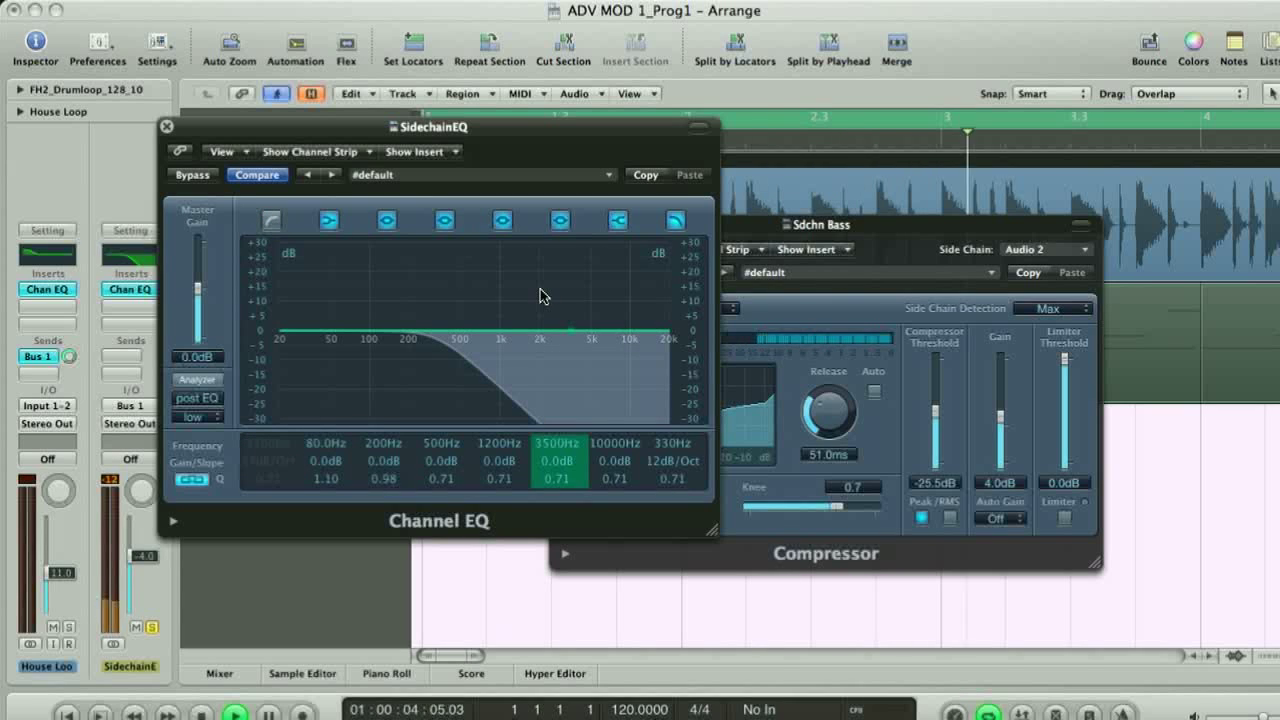
{"action": "key", "text": "space"}
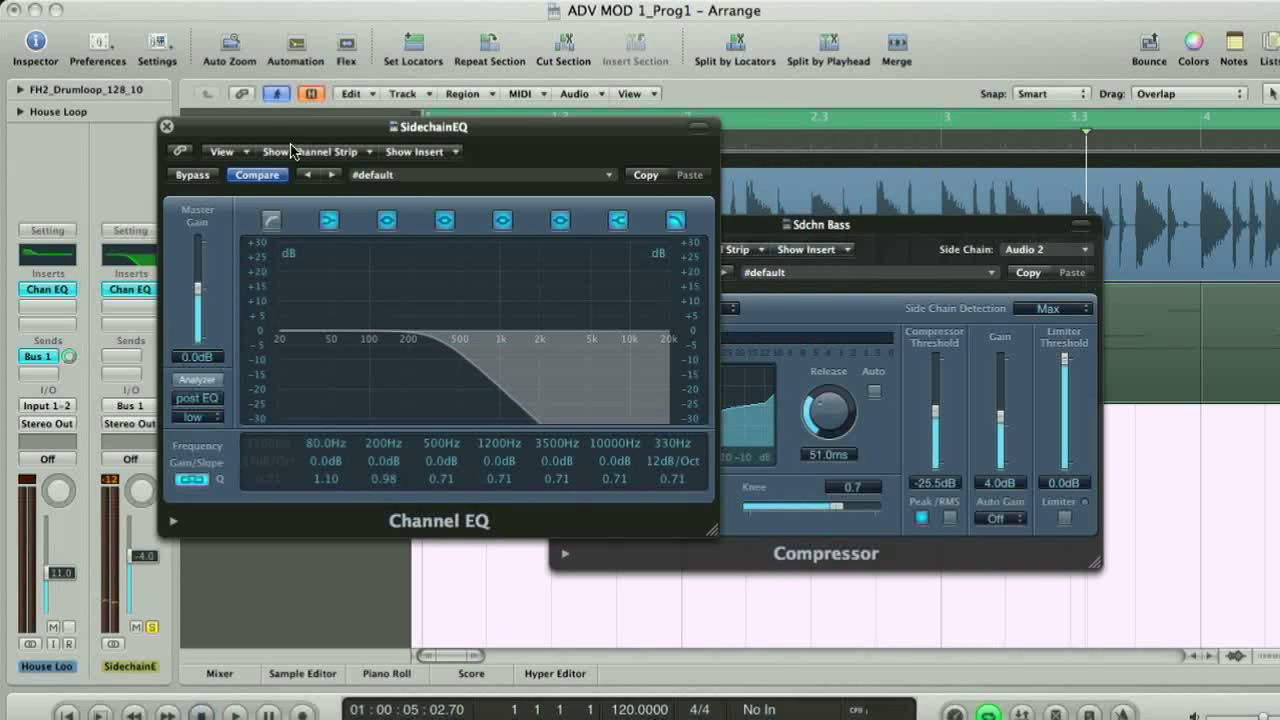
{"action": "left_click", "coordinate": [167, 126]}
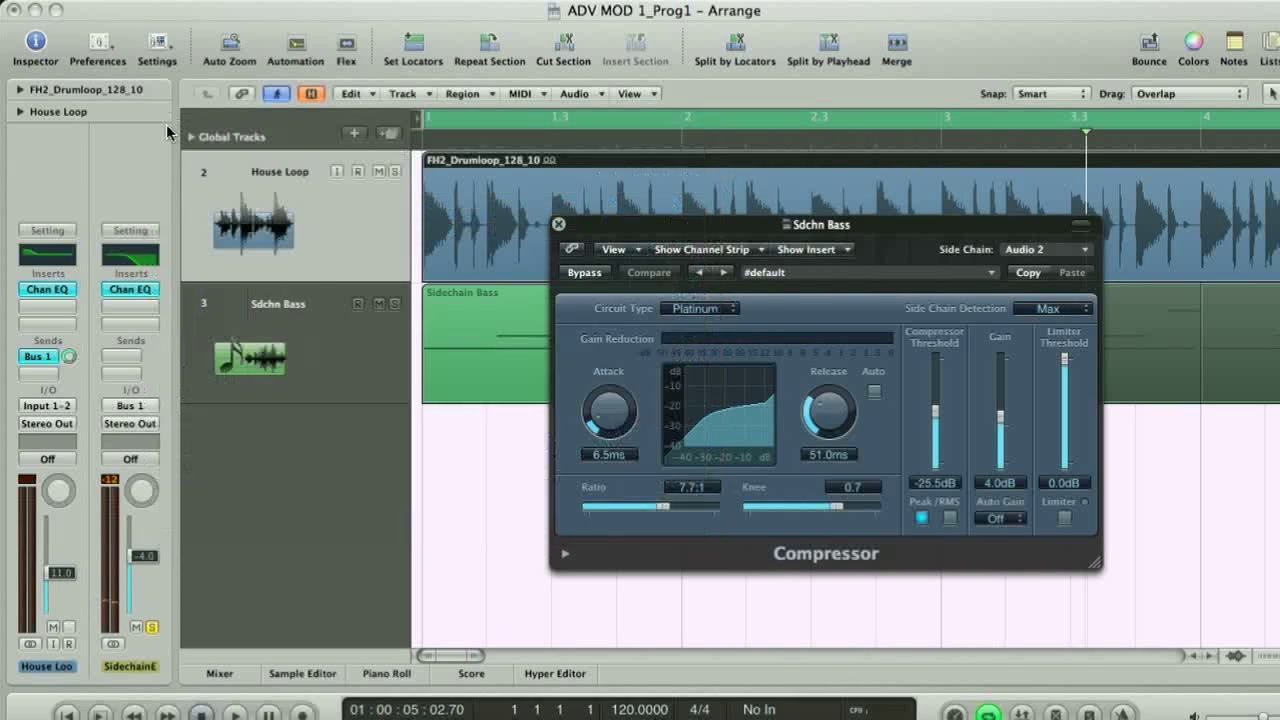
Route the SidechainEQ aux's output to Bus 2.
{"action": "left_click", "coordinate": [128, 426]}
{"action": "mouse_move", "coordinate": [190, 491]}
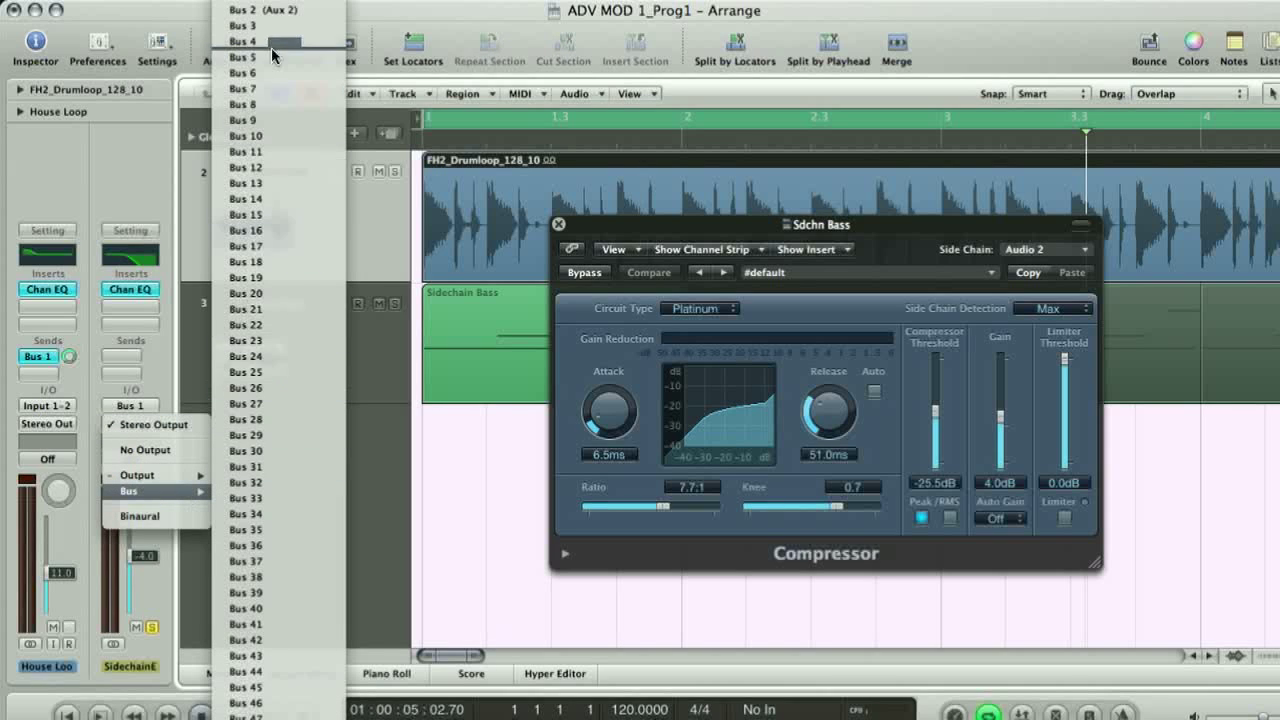
{"action": "left_click", "coordinate": [262, 10]}
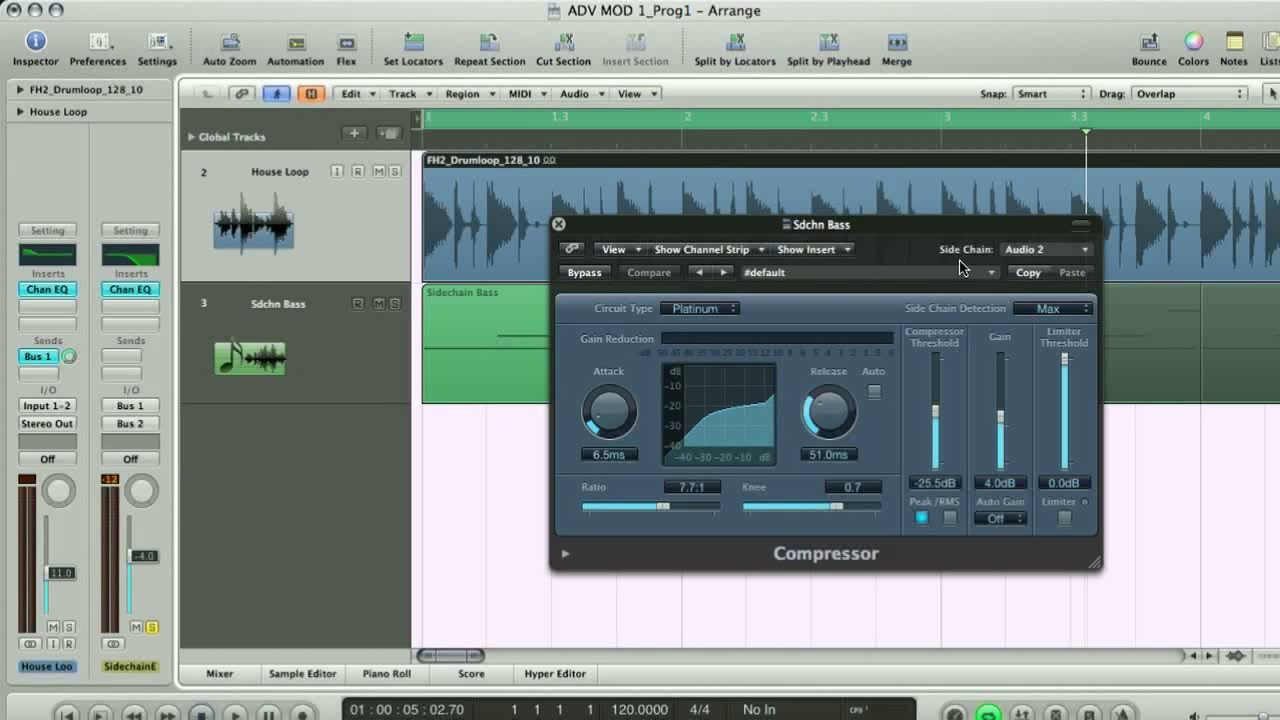
Key the bass Compressor's side chain from Bus 2 and play to hear the ducking.
{"action": "left_click", "coordinate": [1025, 256]}
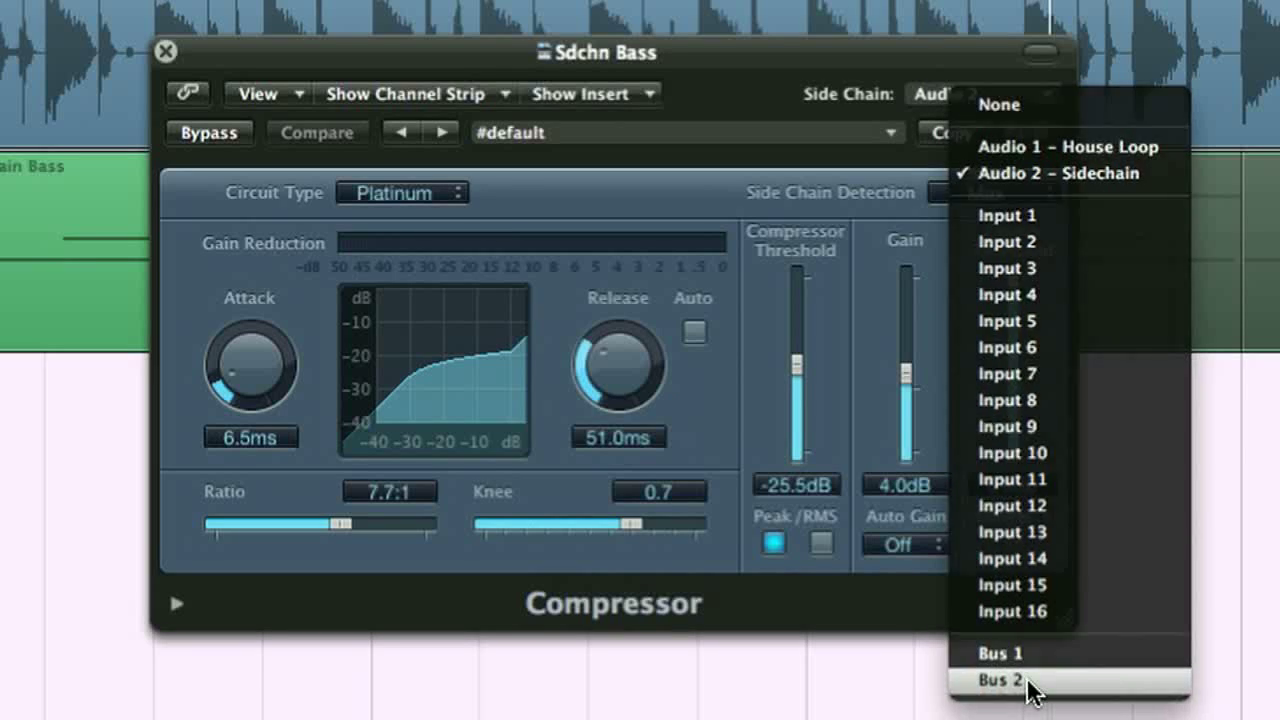
{"action": "left_click", "coordinate": [1030, 680]}
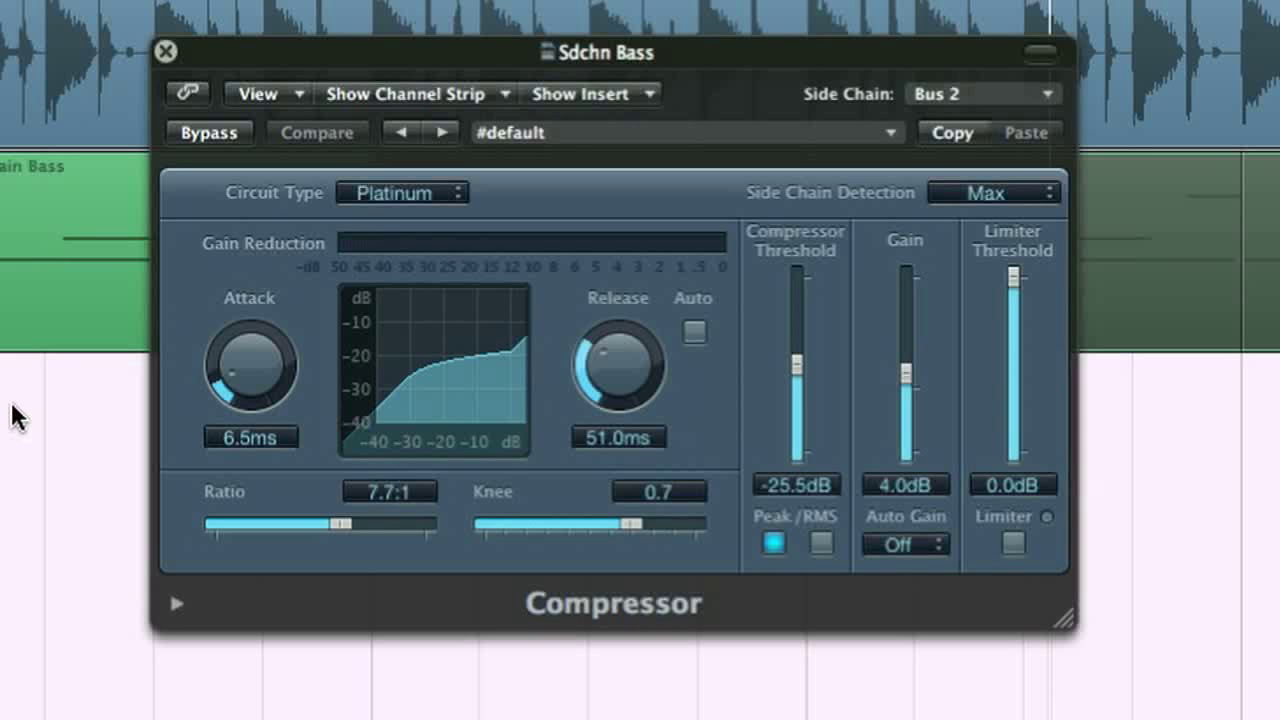
{"action": "key", "text": "space"}
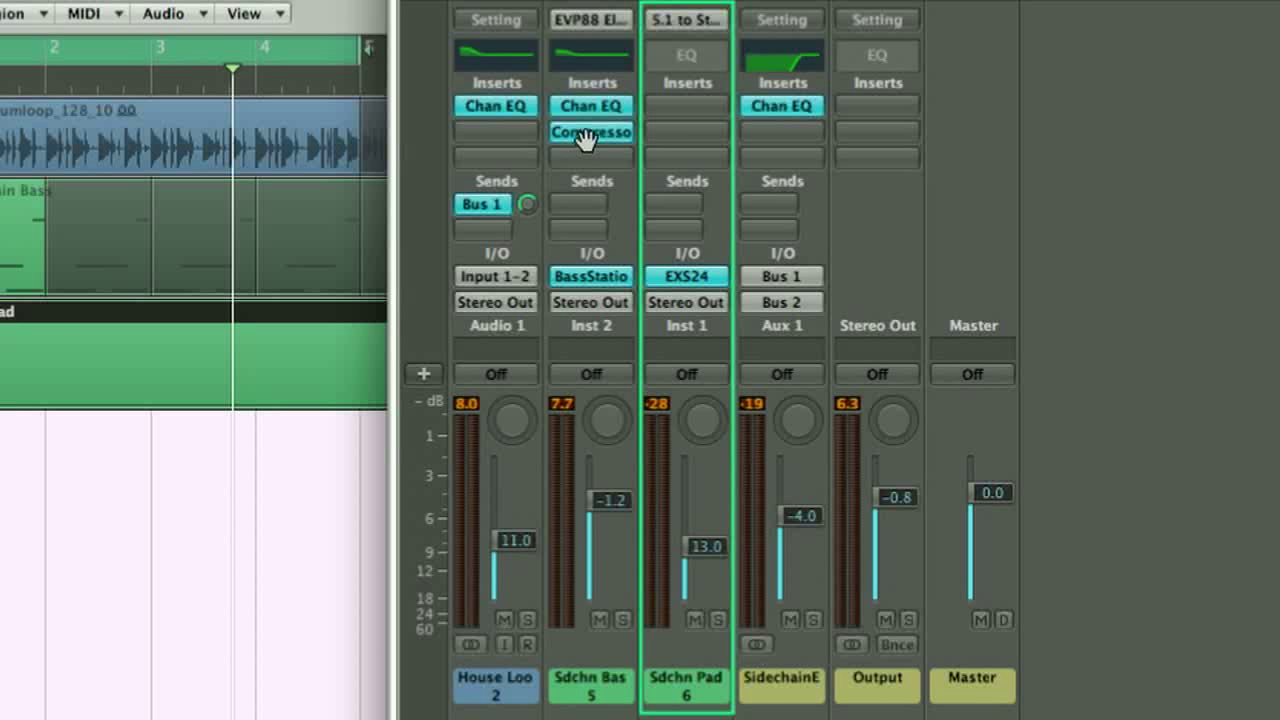
Copy the bass compressor onto the pad channel, then route both Sdchn Bass and Sdchn Pad outputs to Bus 3.
{"action": "left_click_drag", "start_coordinate": [866, 175], "coordinate": [923, 158]}
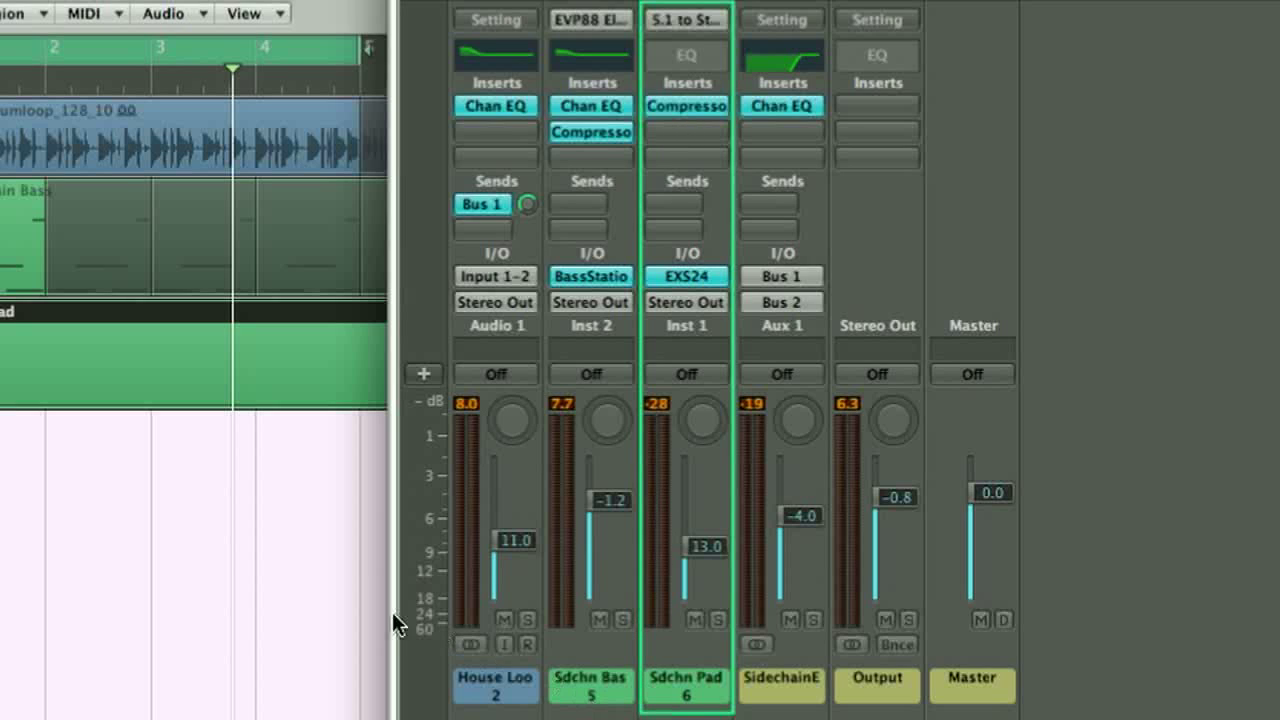
{"action": "key", "text": "space"}
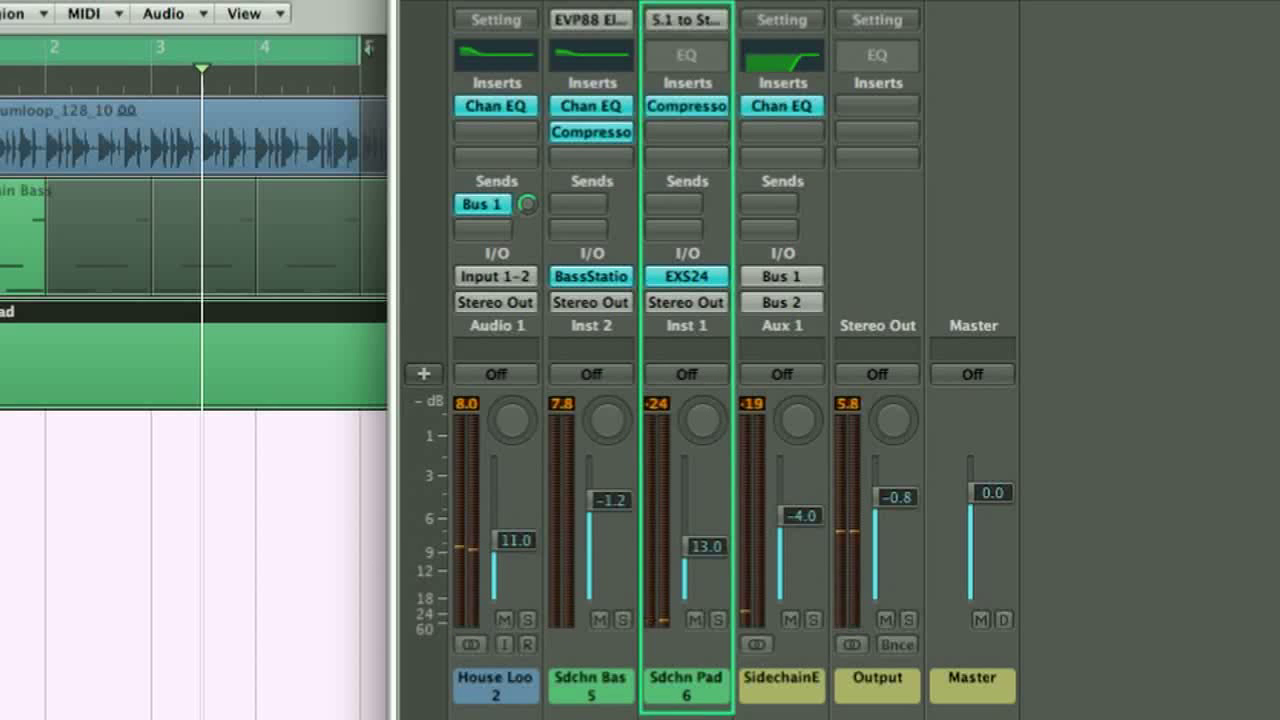
{"action": "left_click", "coordinate": [612, 705], "text": "shift"}
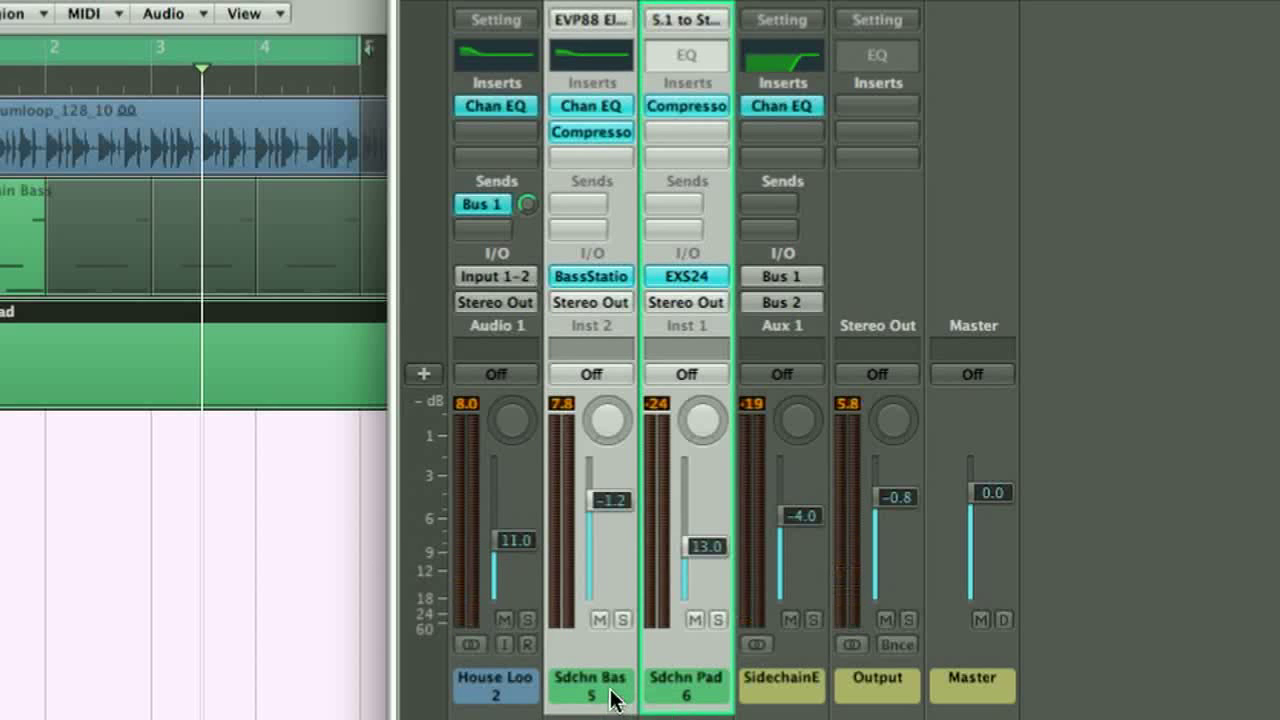
{"action": "left_click", "coordinate": [597, 300]}
{"action": "mouse_move", "coordinate": [610, 394]}
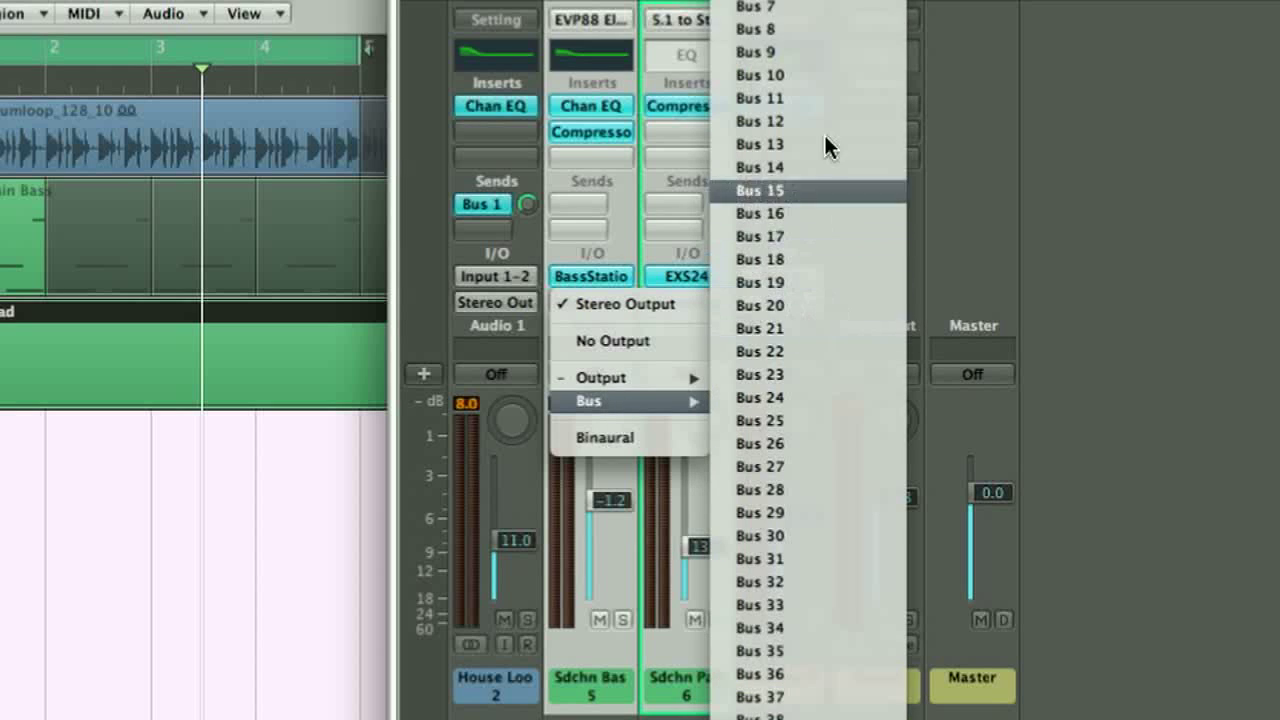
{"action": "left_click", "coordinate": [843, 75]}
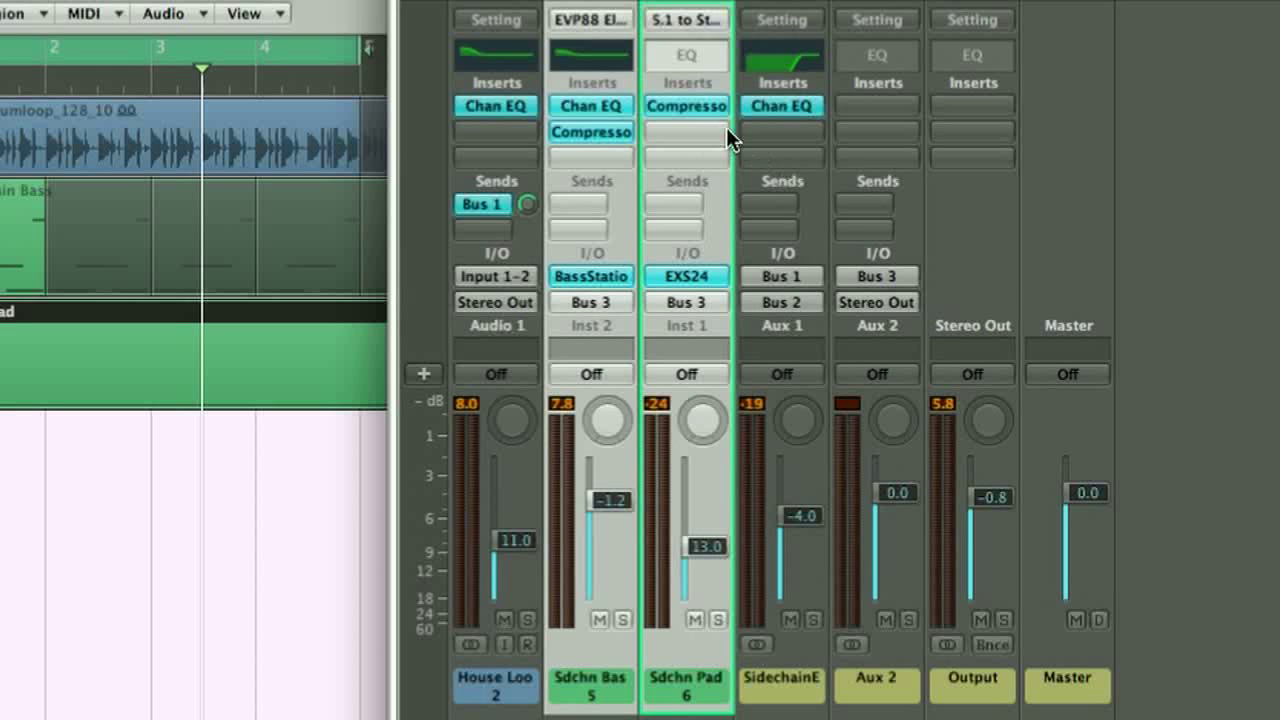
Copy the Compressor onto Aux 2 and bypass the pad and bass channels' own compressors.
{"action": "left_click_drag", "start_coordinate": [686, 105], "coordinate": [878, 110]}
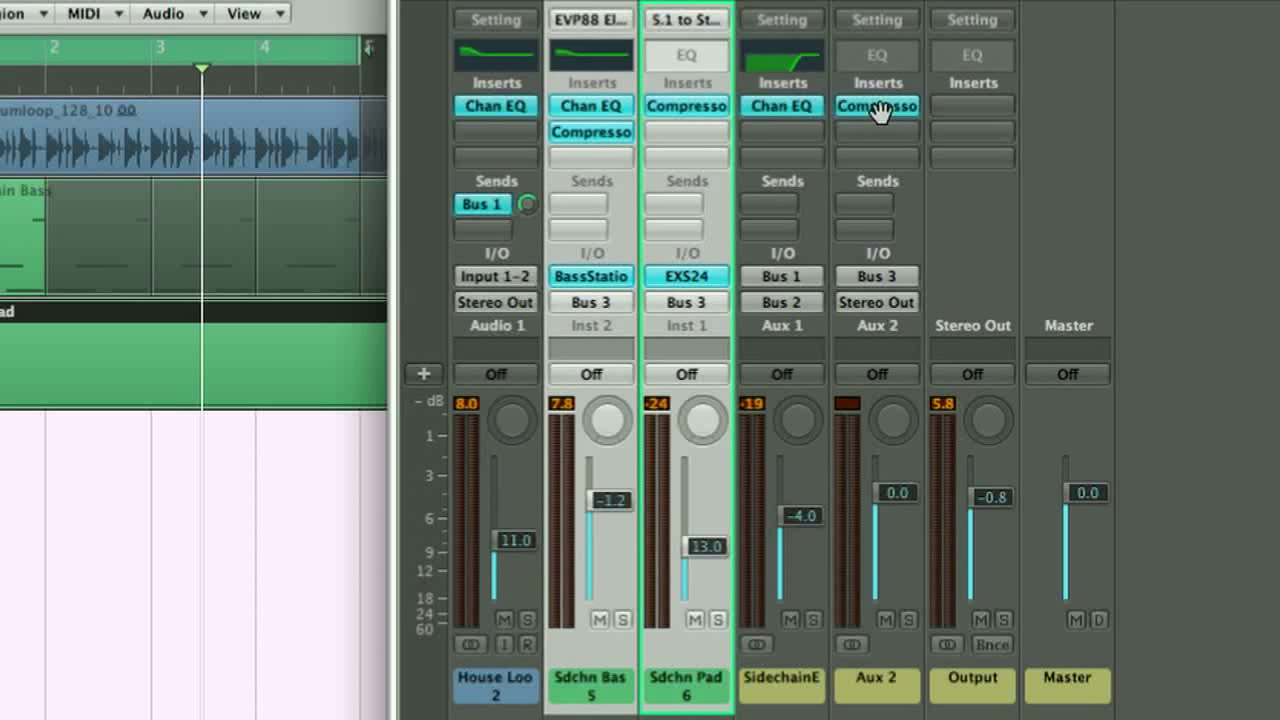
{"action": "left_click", "coordinate": [663, 108], "text": "alt"}
{"action": "left_click", "coordinate": [606, 132], "text": "alt"}
Play back the bussed compression, soloing Aux 2 briefly and then unsoloing it.
{"action": "key", "text": "space"}
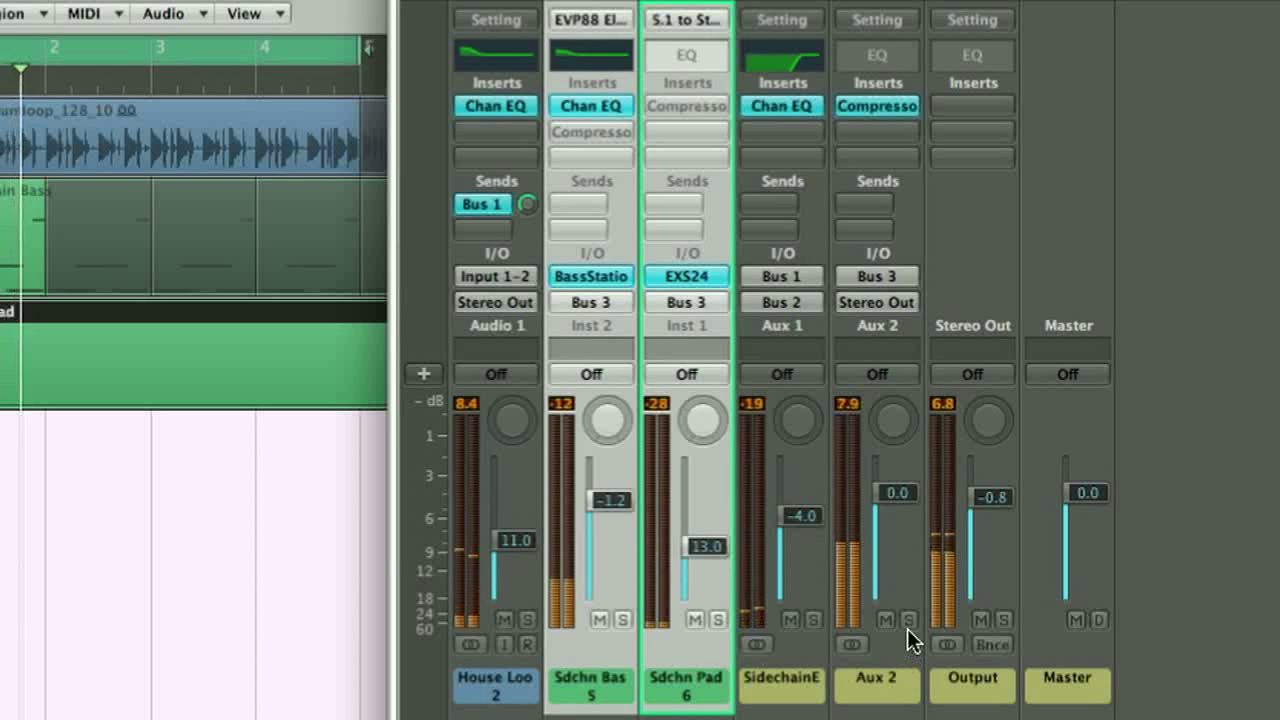
{"action": "left_click", "coordinate": [907, 619]}
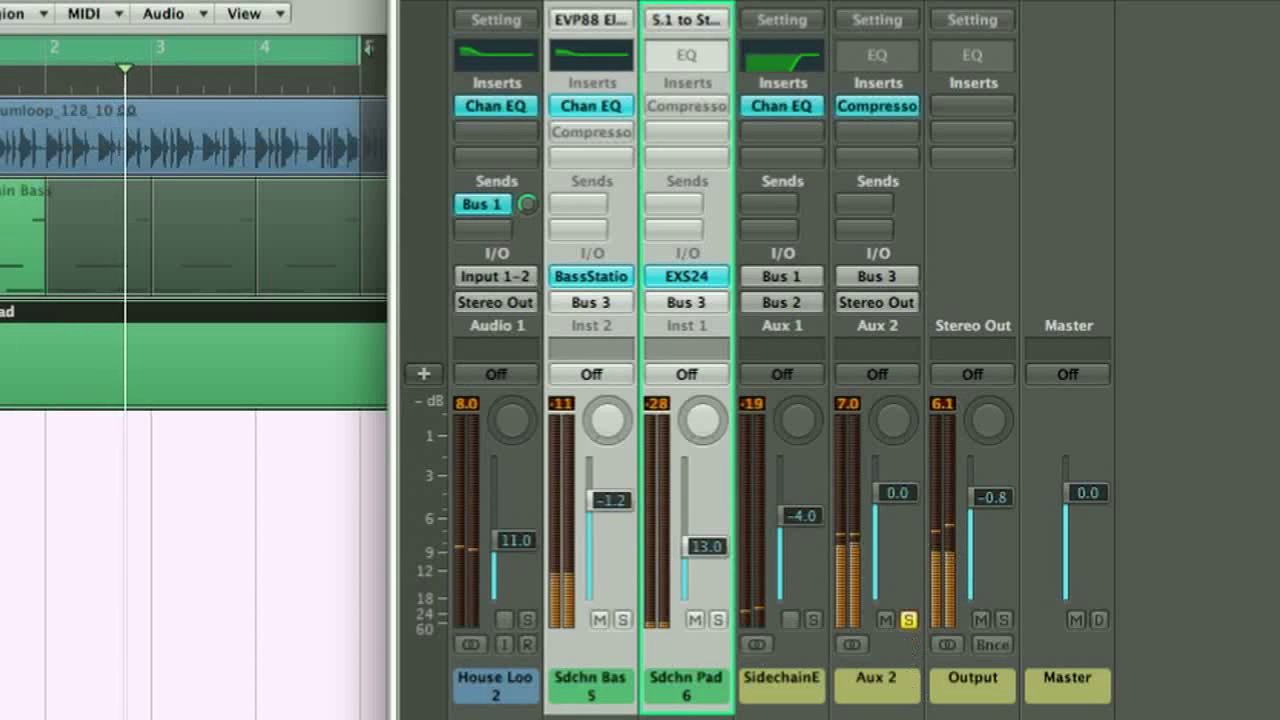
{"action": "left_click", "coordinate": [907, 619]}
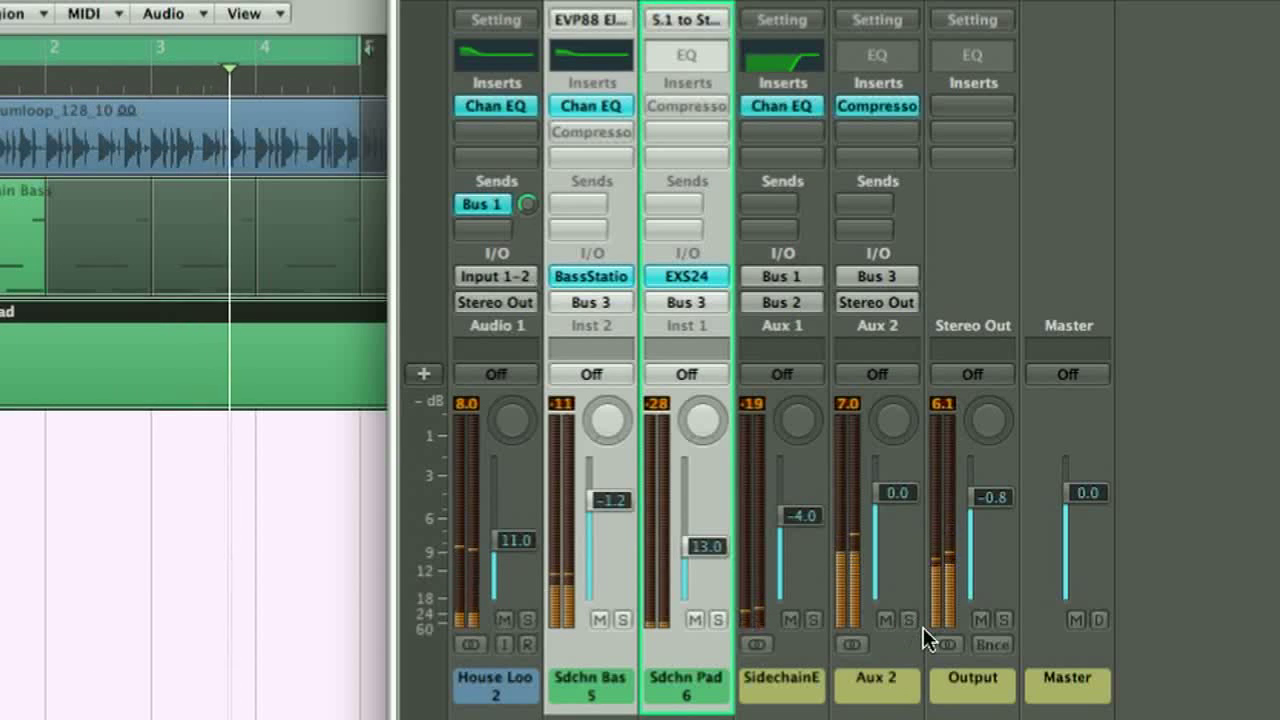